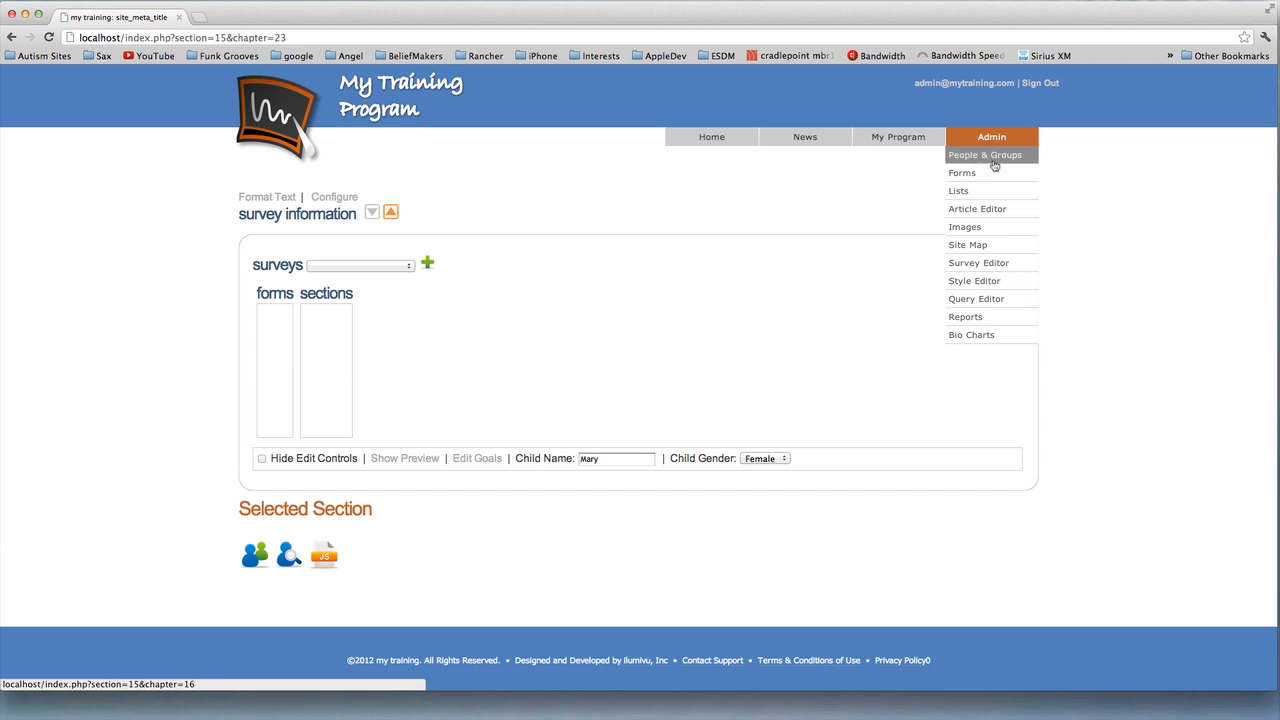
Open the Survey Editor and add a new survey.
{"action": "left_click", "coordinate": [1005, 266]}
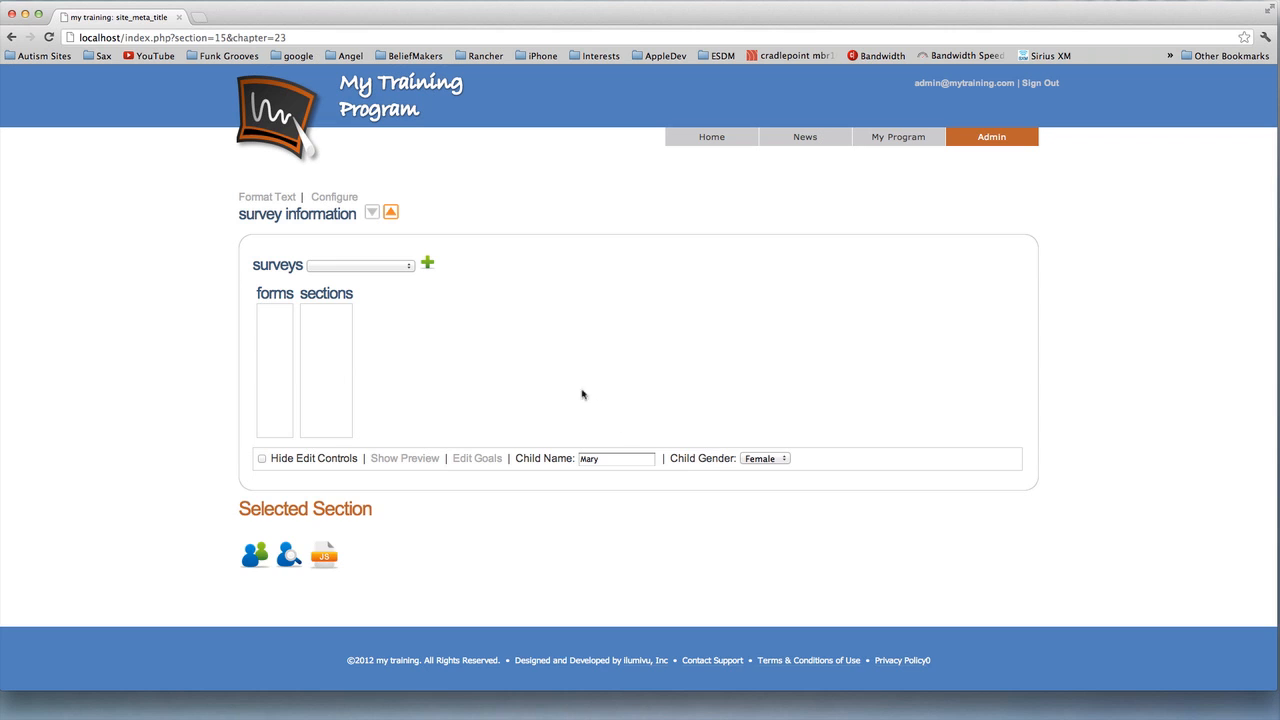
{"action": "left_click", "coordinate": [409, 267]}
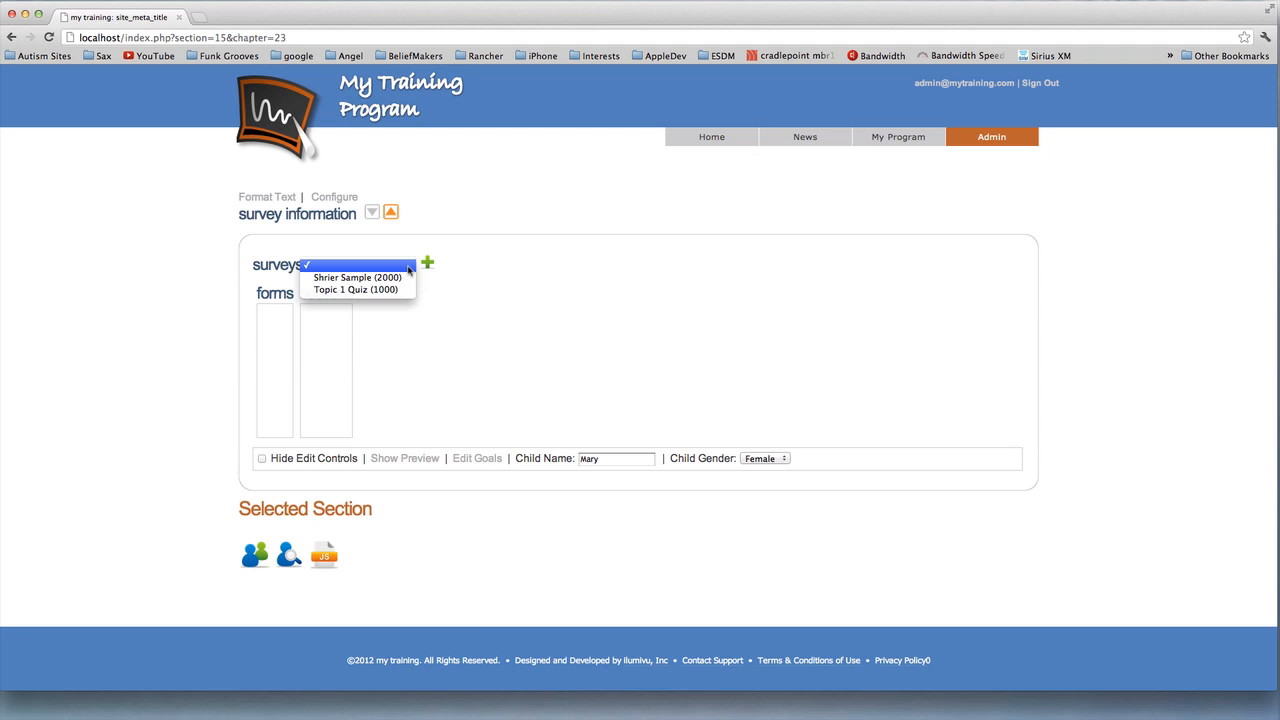
{"action": "left_click", "coordinate": [473, 234]}
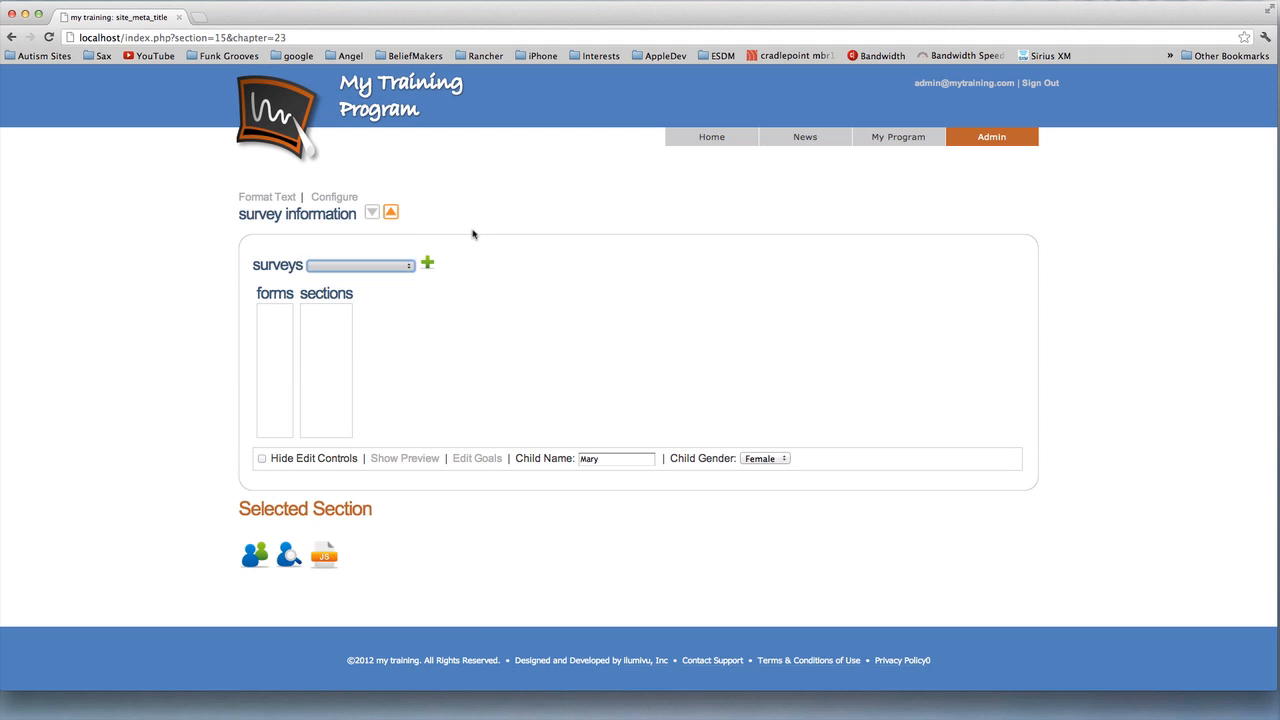
{"action": "left_click", "coordinate": [428, 264]}
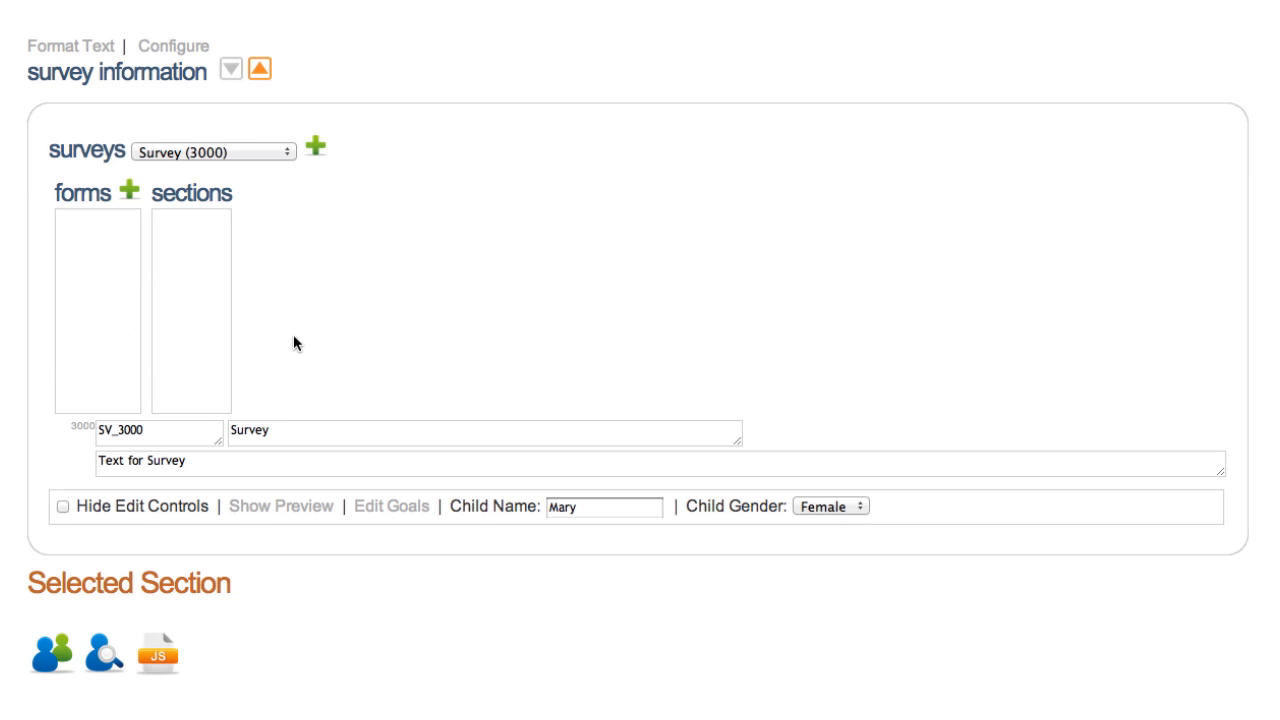
Name the new survey "My First Survey".
{"action": "left_click", "coordinate": [310, 431]}
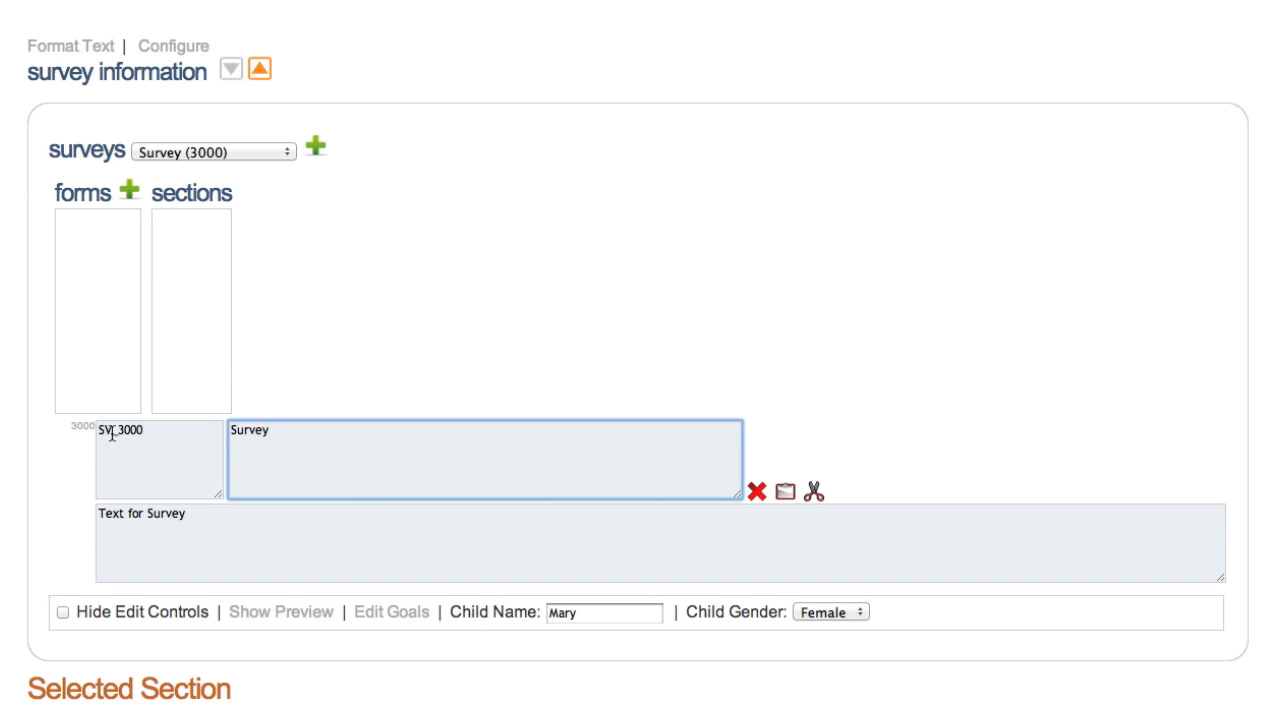
{"action": "left_click", "coordinate": [147, 433]}
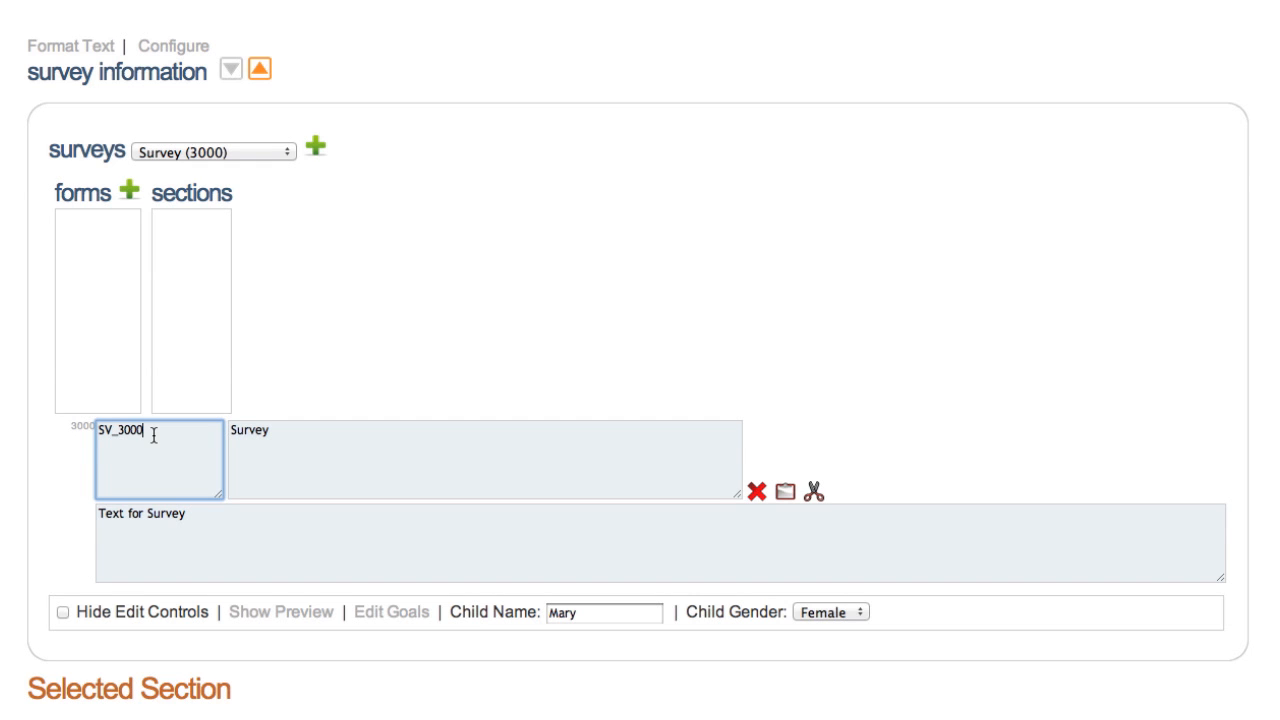
{"action": "left_click", "coordinate": [331, 438]}
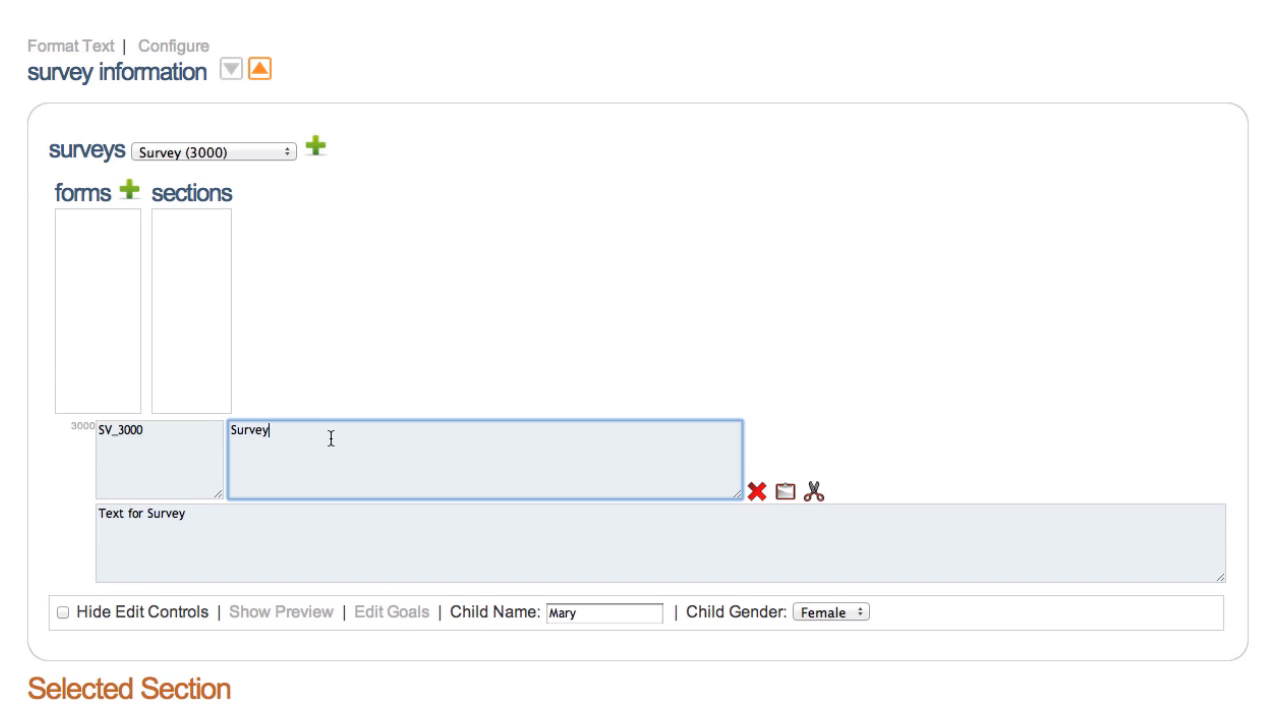
{"action": "left_click_drag", "start_coordinate": [331, 438], "coordinate": [205, 435]}
{"action": "type", "text": "My First Survey"}
Replace the survey's placeholder description with "This is my first survey.".
{"action": "left_click", "coordinate": [229, 559]}
{"action": "left_click_drag", "start_coordinate": [229, 559], "coordinate": [9, 484]}
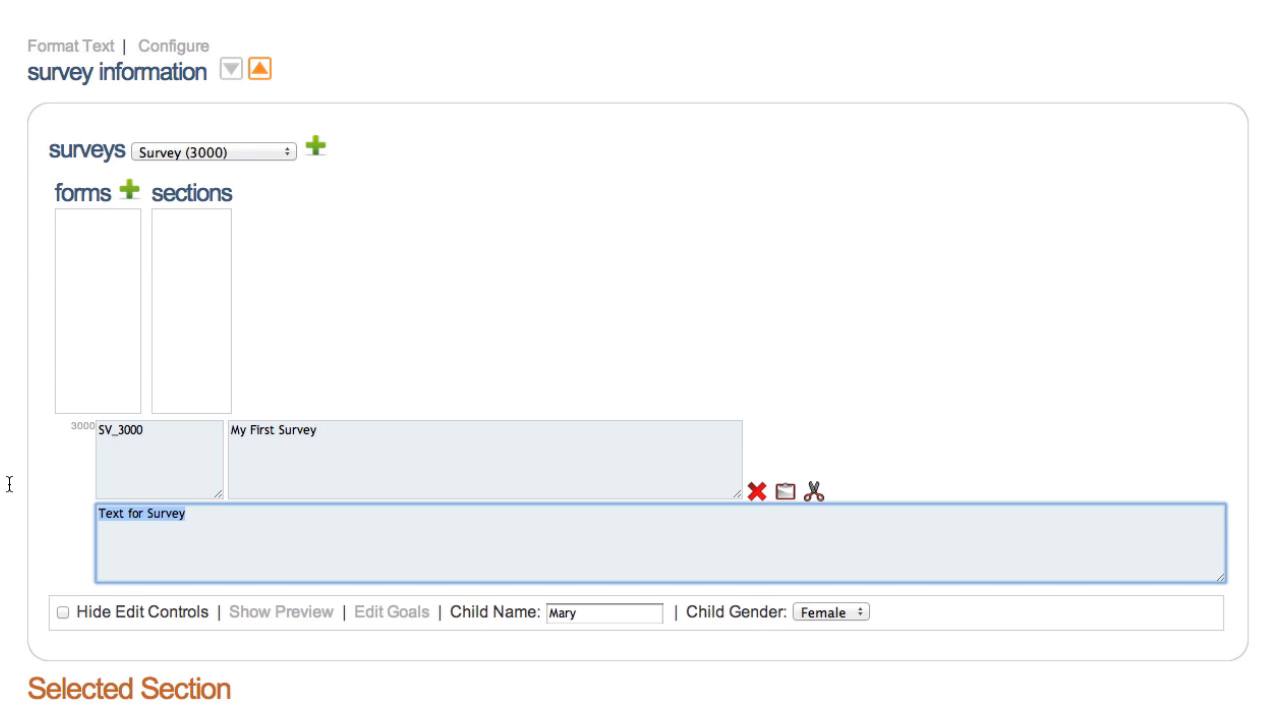
{"action": "type", "text": "This i"}
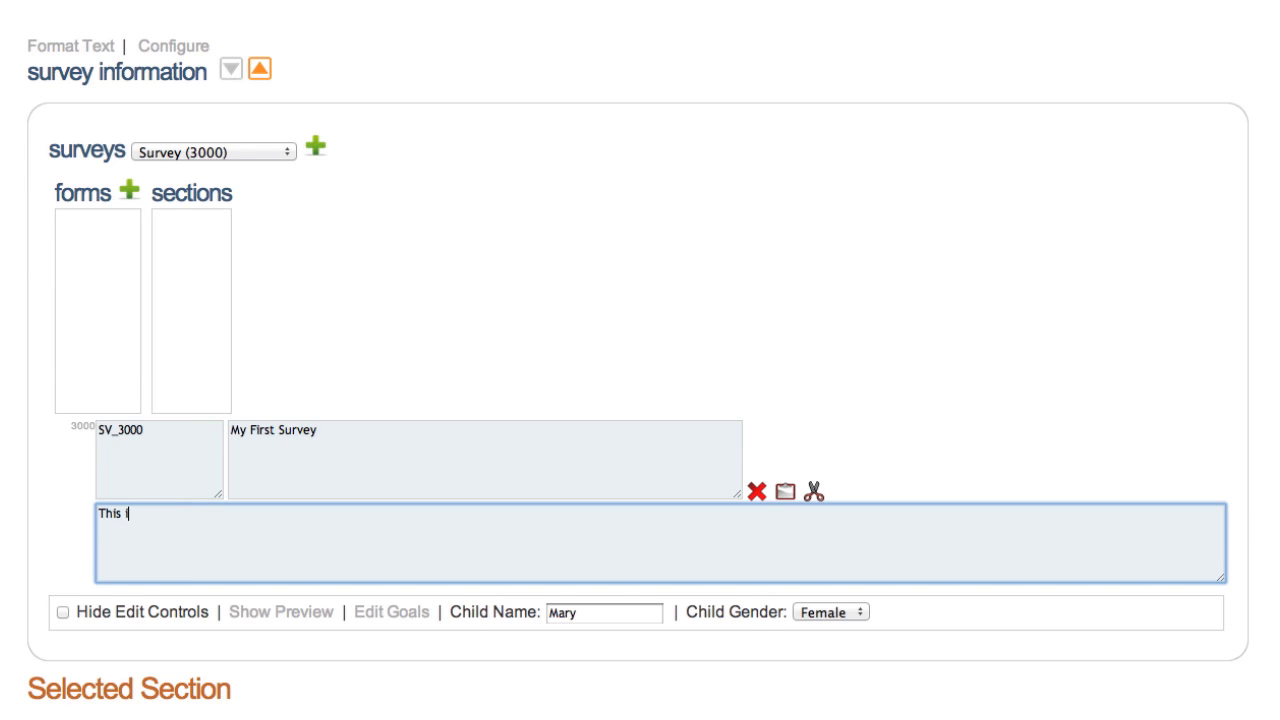
{"action": "type", "text": "s my first survey."}
{"action": "left_click", "coordinate": [330, 372]}
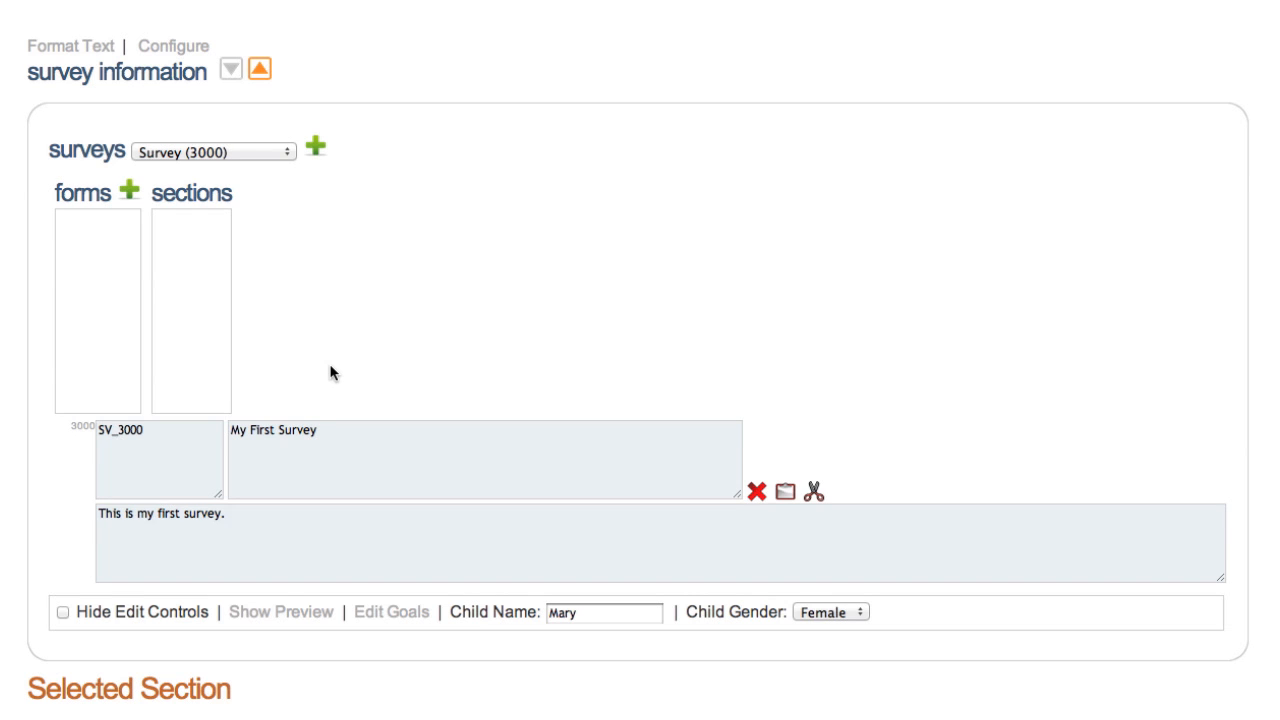
Add a form to My First Survey and name it "My First Form".
{"action": "left_click", "coordinate": [129, 192]}
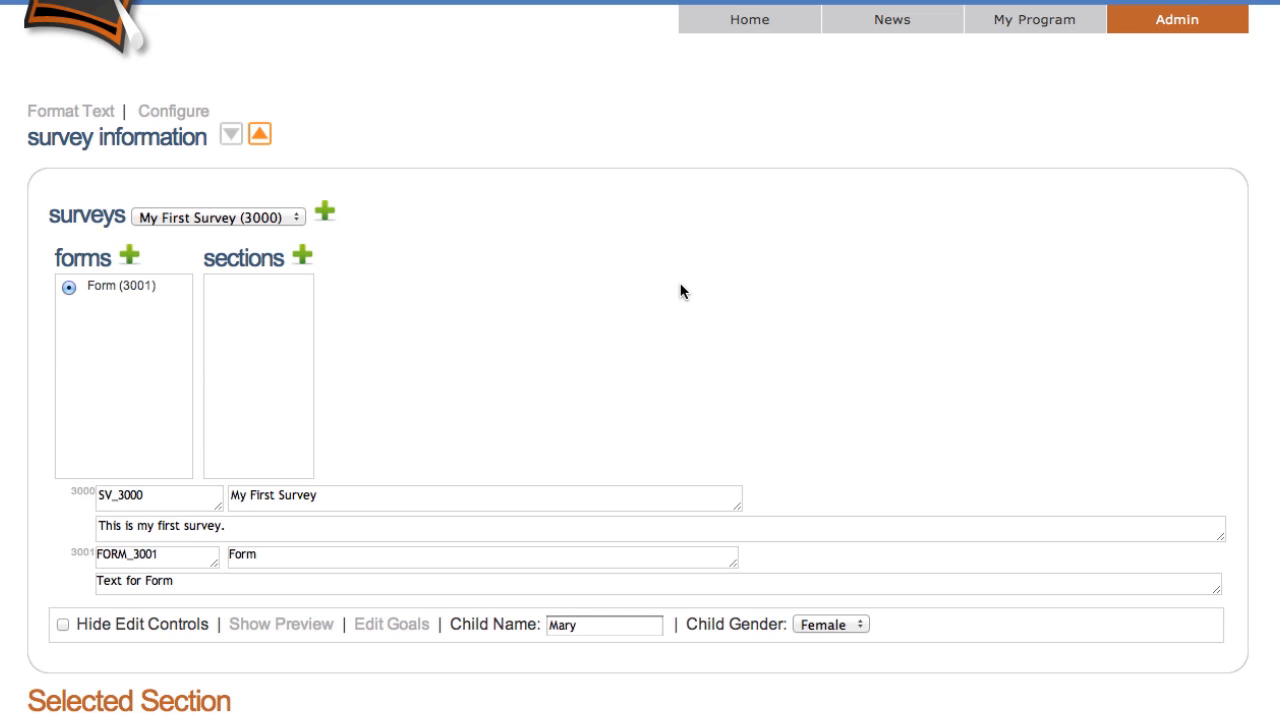
{"action": "scroll", "coordinate": [682, 291], "scroll_direction": "down", "scroll_amount": 2}
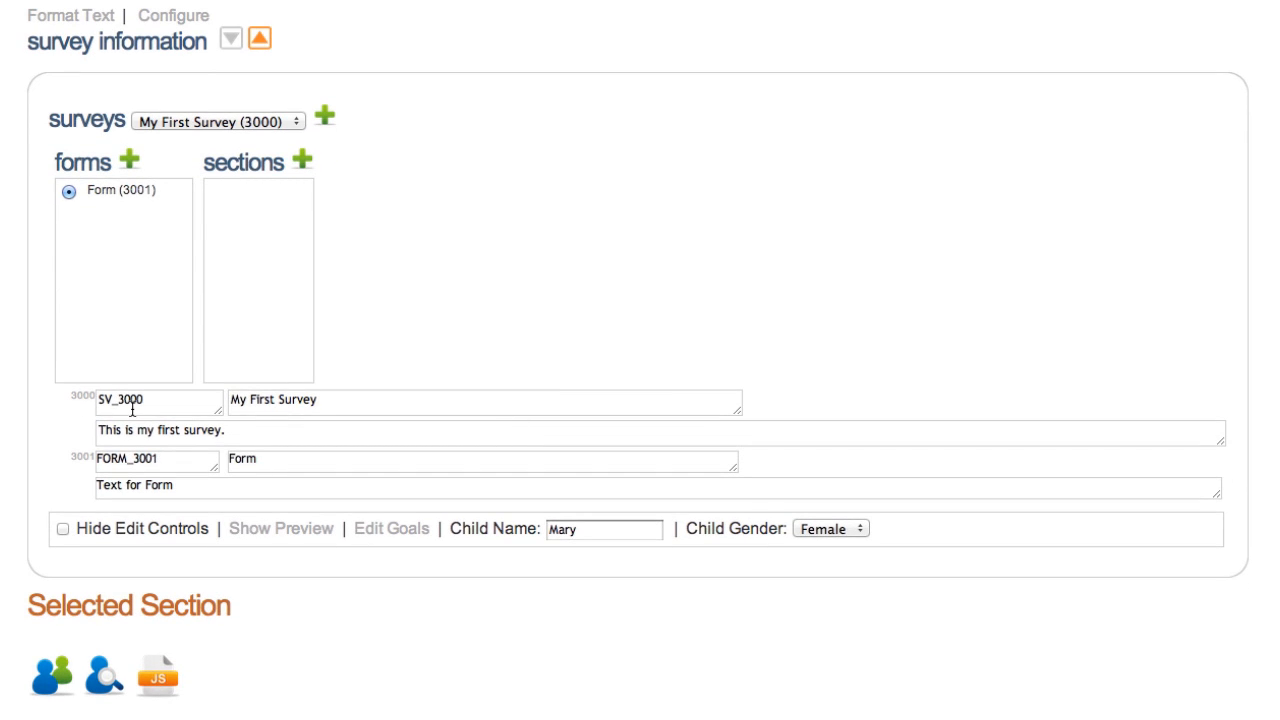
{"action": "left_click", "coordinate": [290, 452]}
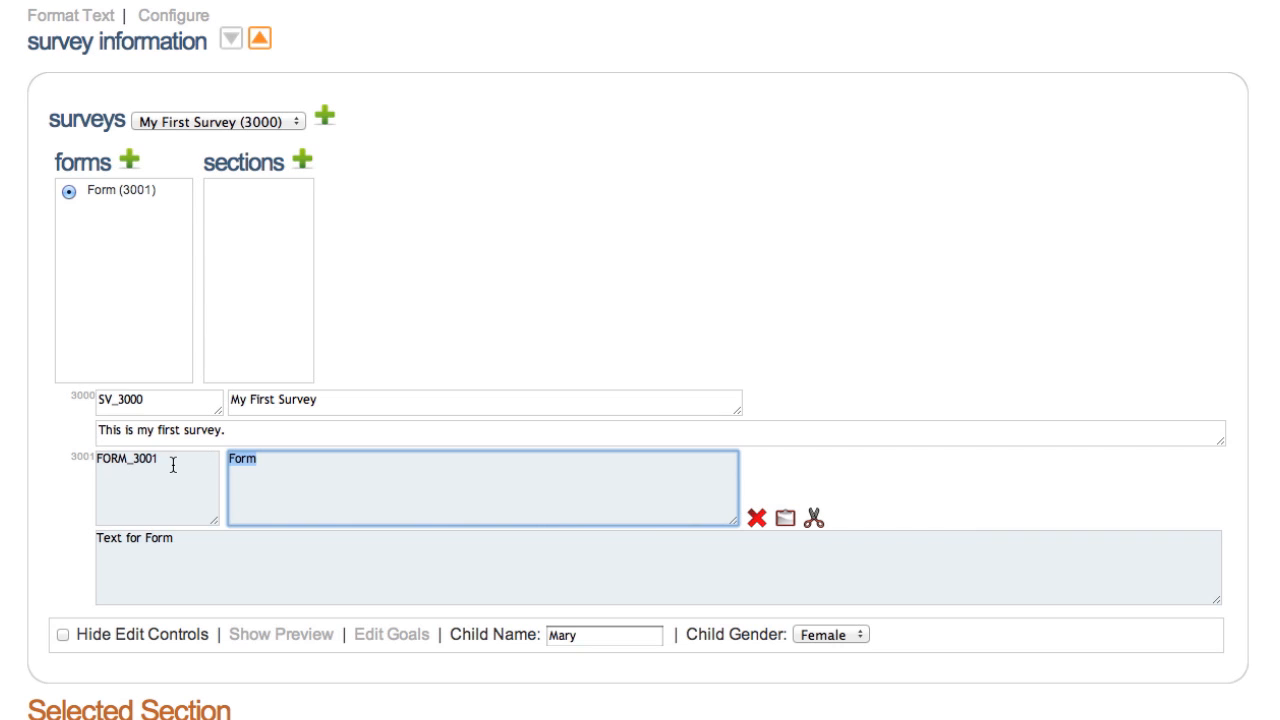
{"action": "type", "text": "My First Form"}
{"action": "key", "text": "Tab"}
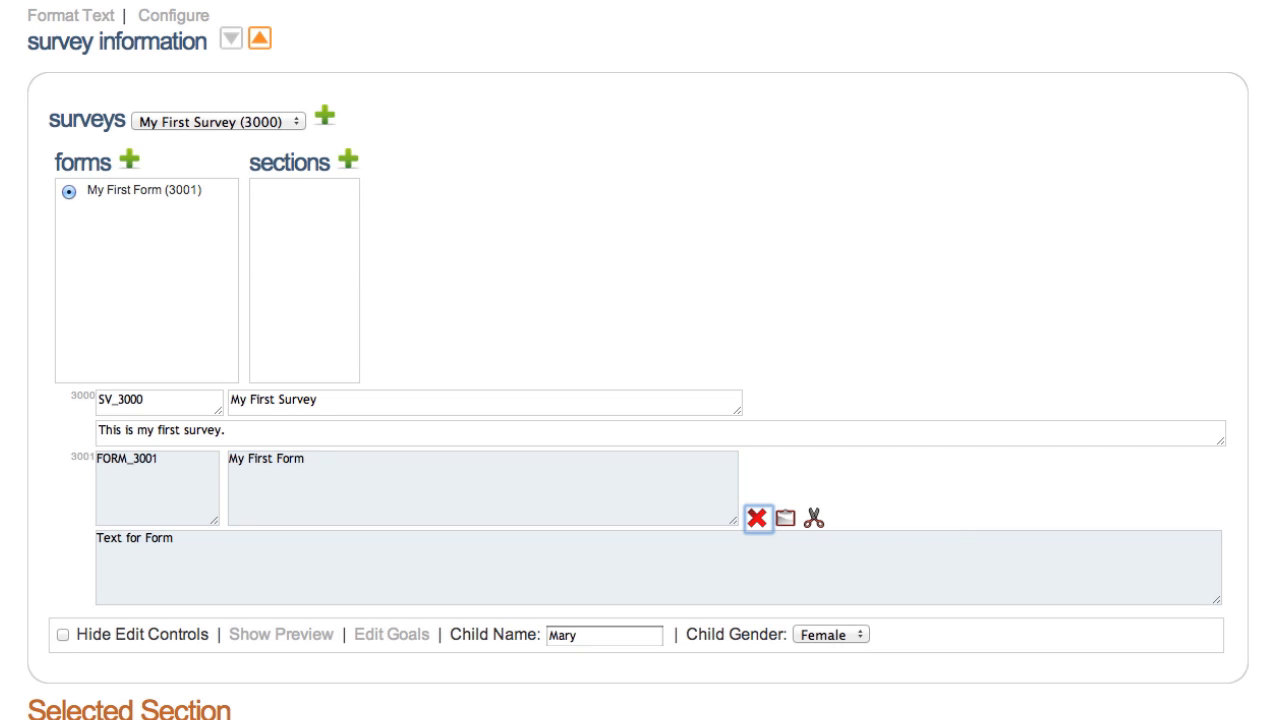
Replace the form's placeholder text with "This is the first form of my first survey.".
{"action": "left_click_drag", "start_coordinate": [198, 557], "coordinate": [27, 490]}
{"action": "type", "text": "This i"}
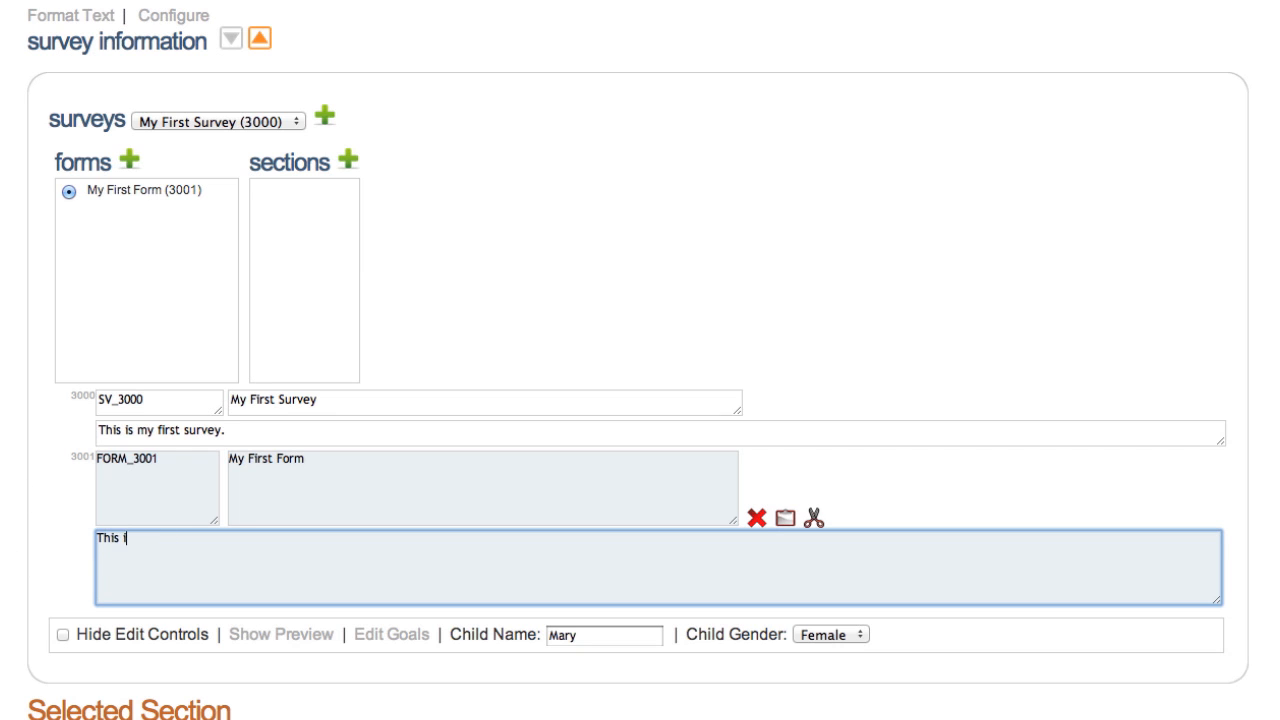
{"action": "type", "text": "s the first form of my firs"}
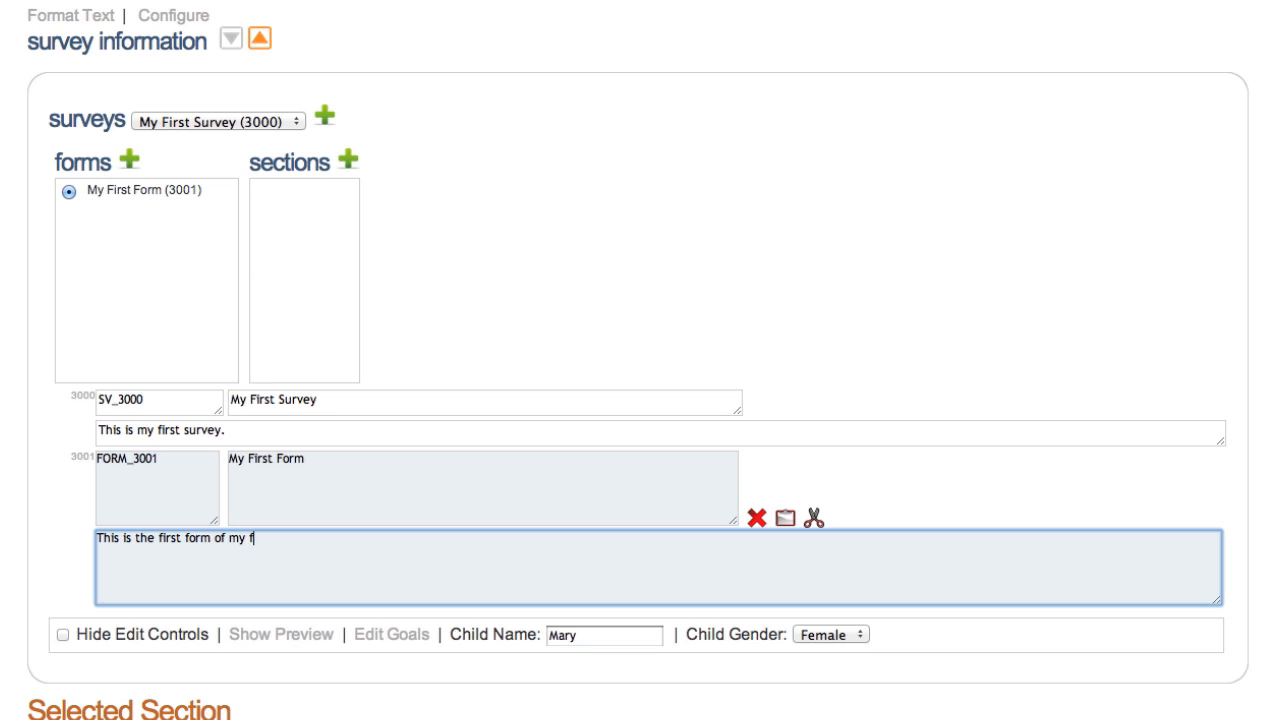
{"action": "type", "text": "t urvey"}
{"action": "key", "text": "BackSpace"}
{"action": "key", "text": "BackSpace"}
{"action": "key", "text": "BackSpace"}
{"action": "key", "text": "BackSpace"}
{"action": "key", "text": "BackSpace"}
{"action": "type", "text": "survey."}
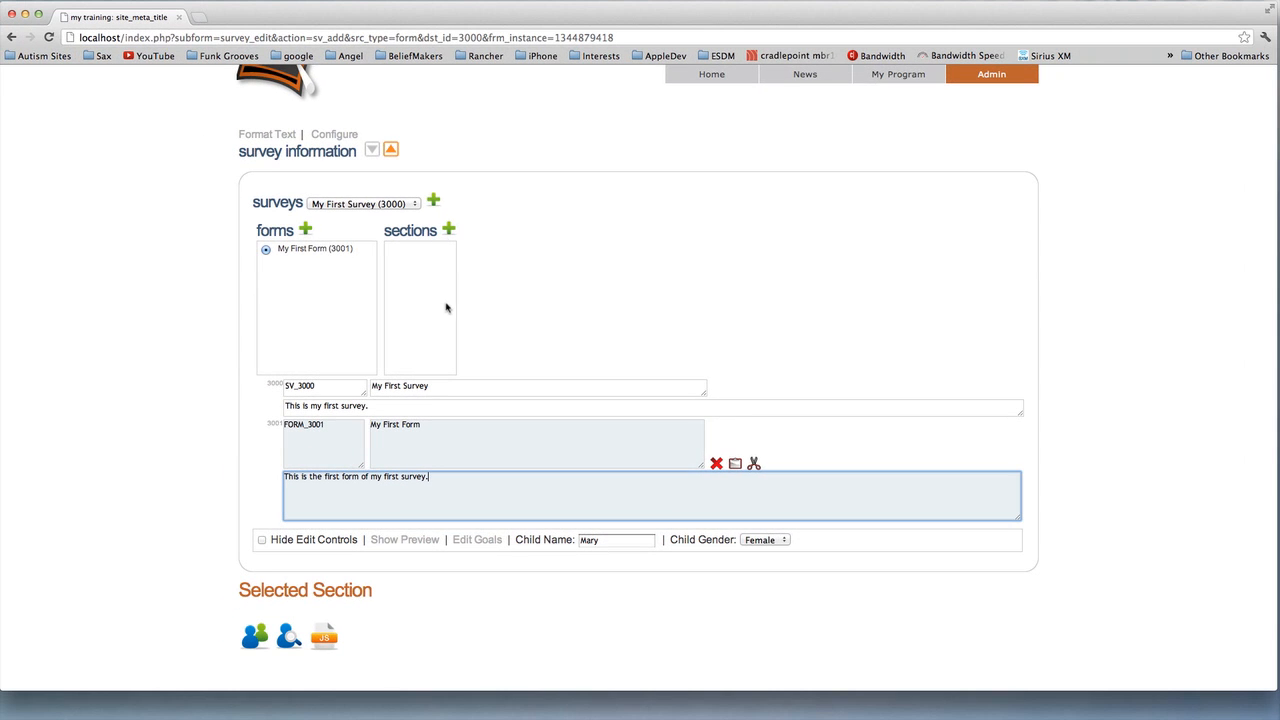
Add a section to My First Form.
{"action": "left_click", "coordinate": [449, 231]}
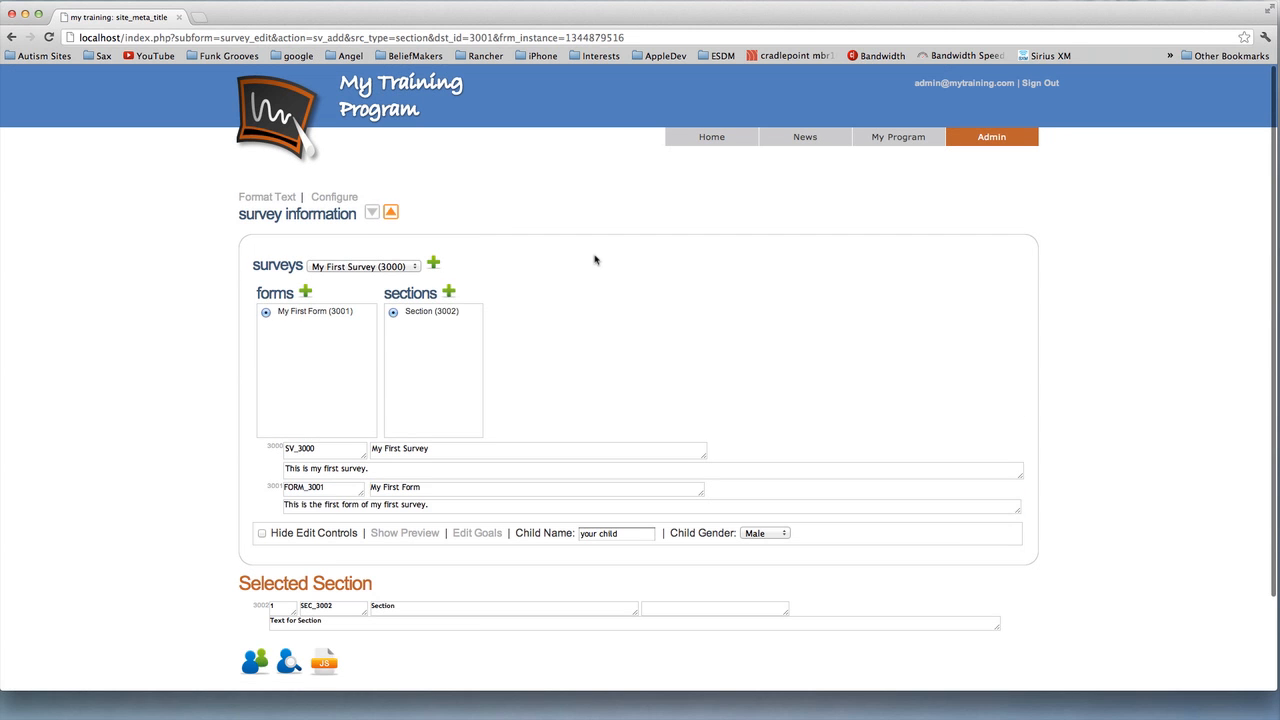
{"action": "scroll", "coordinate": [594, 260], "scroll_direction": "down", "scroll_amount": 1}
{"action": "scroll", "coordinate": [594, 260], "scroll_direction": "down", "scroll_amount": 2}
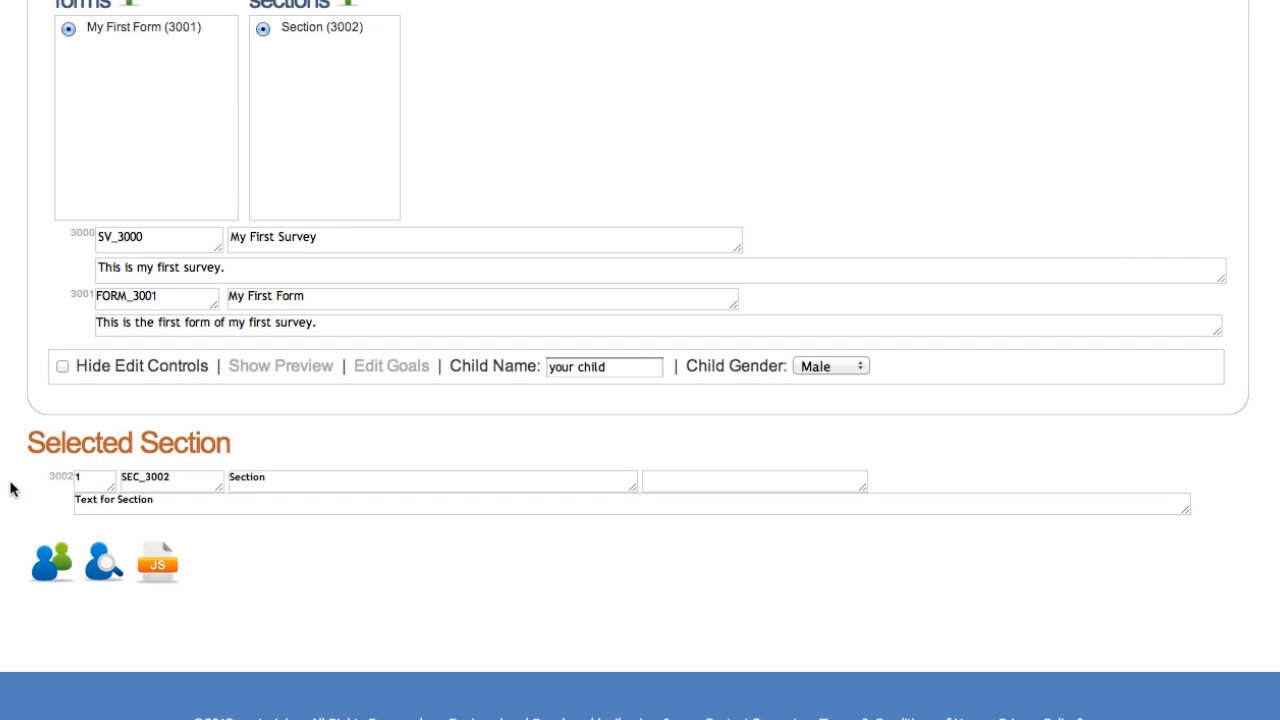
Set the new section's short tag to "My first section".
{"action": "left_click", "coordinate": [295, 482]}
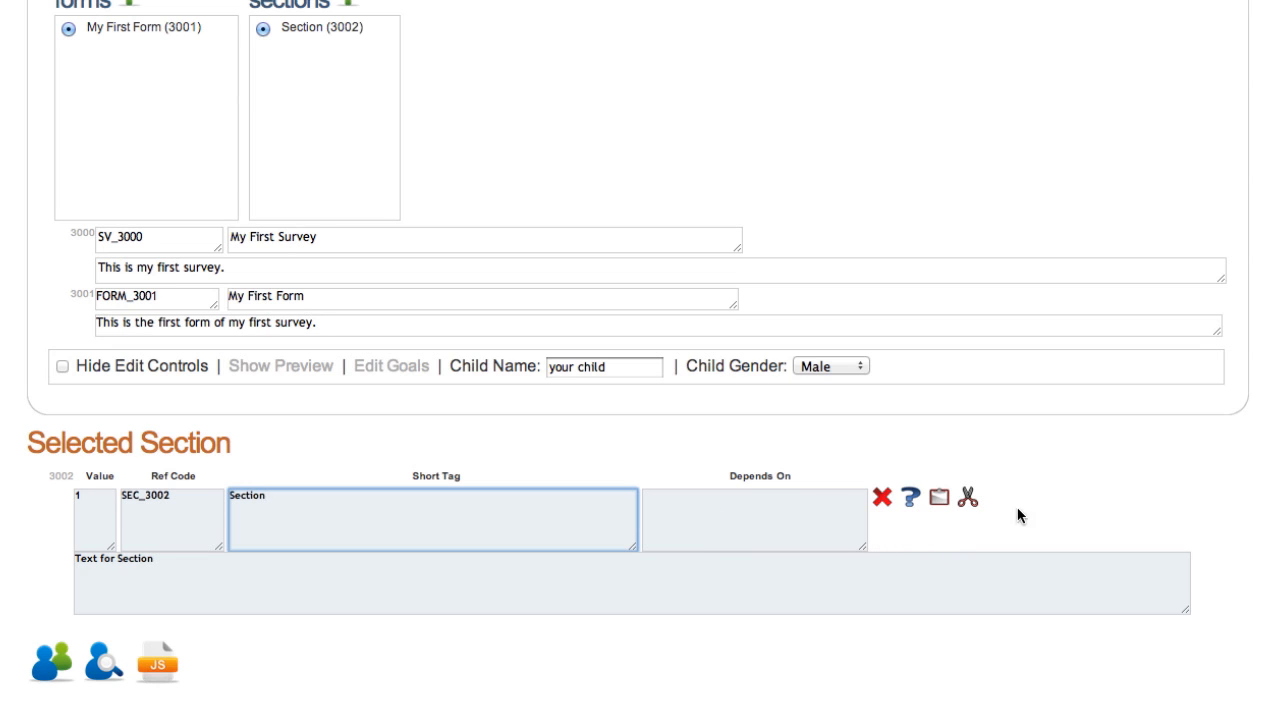
{"action": "left_click", "coordinate": [547, 588]}
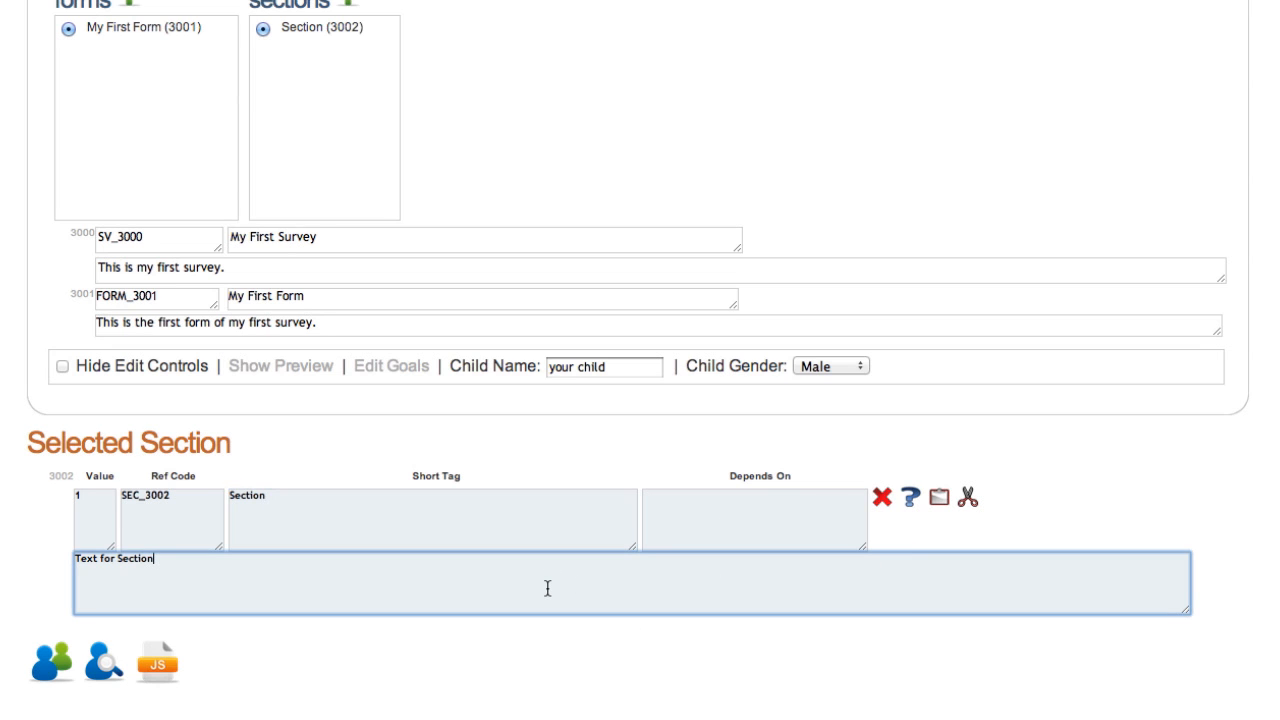
{"action": "double_click", "coordinate": [297, 523]}
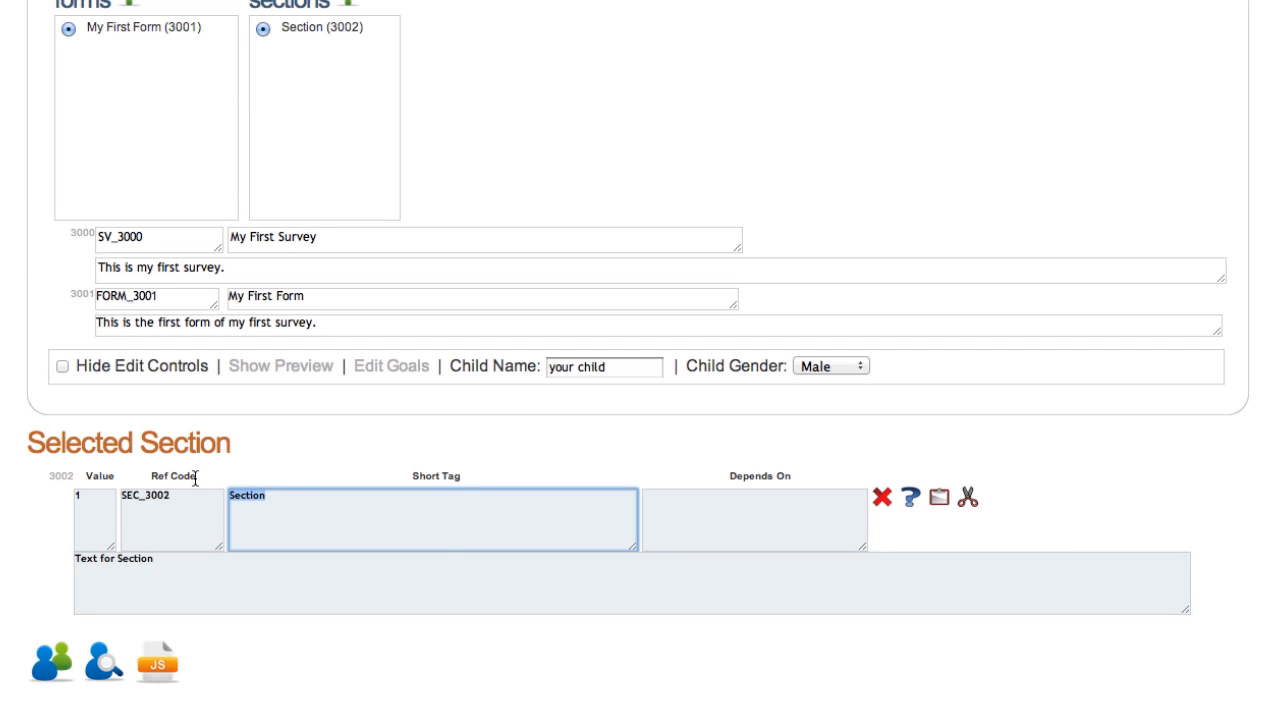
{"action": "type", "text": "My first sectrion"}
{"action": "key", "text": "BackSpace"}
{"action": "key", "text": "BackSpace"}
{"action": "key", "text": "BackSpace"}
{"action": "key", "text": "BackSpace"}
{"action": "key", "text": "BackSpace"}
{"action": "type", "text": "ion"}
{"action": "key", "text": "Tab"}
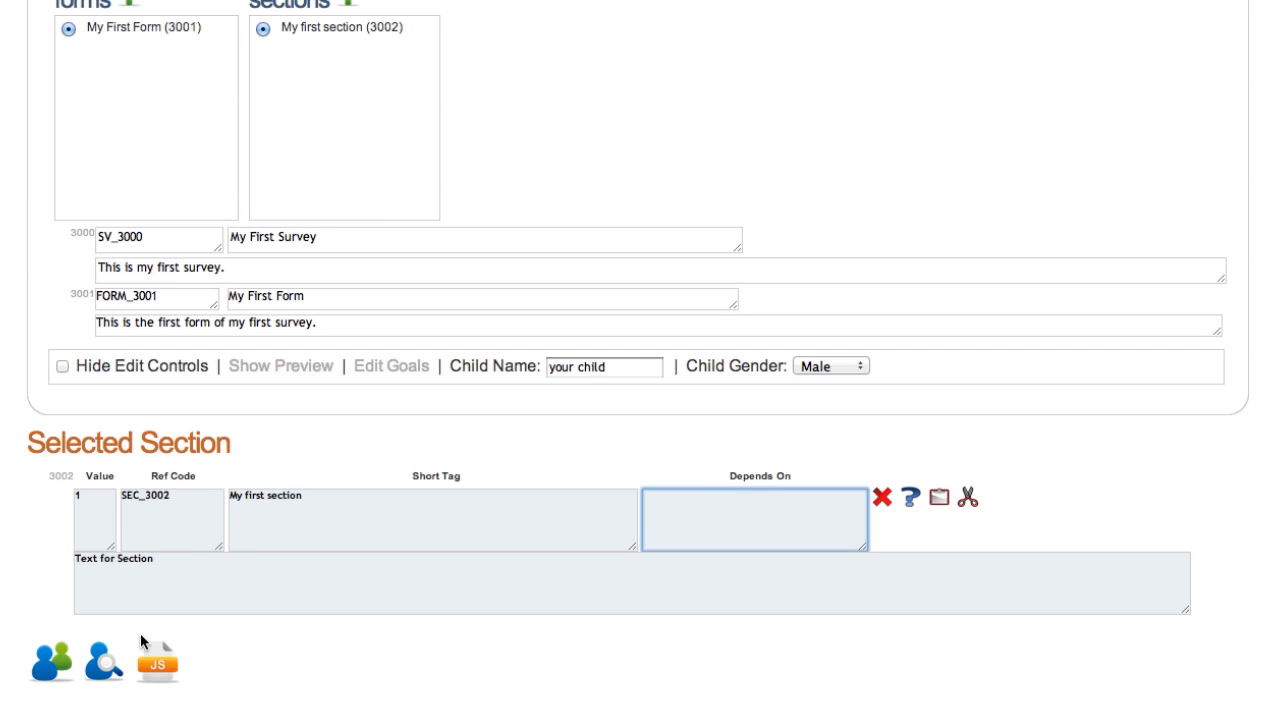
Replace the section's placeholder text with "My first section of my first form of my first survey.".
{"action": "left_click", "coordinate": [150, 577]}
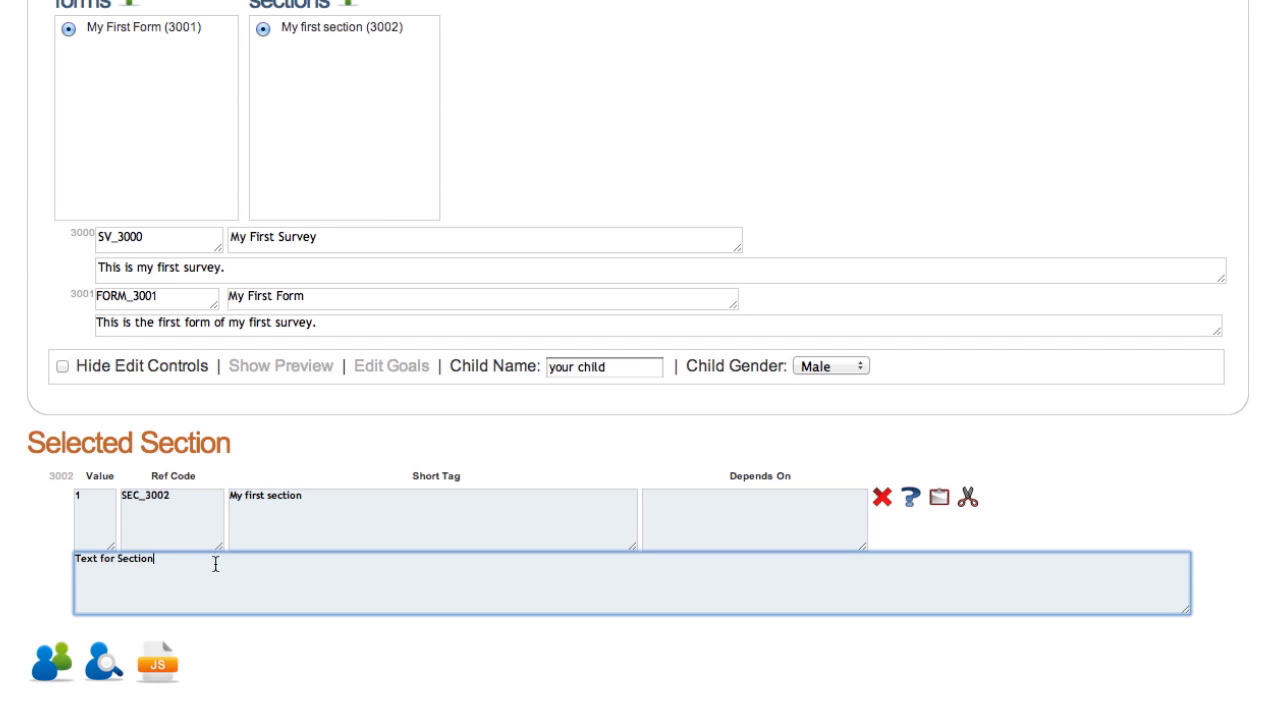
{"action": "key", "text": "super+a"}
{"action": "type", "text": "My first section of my first survey"}
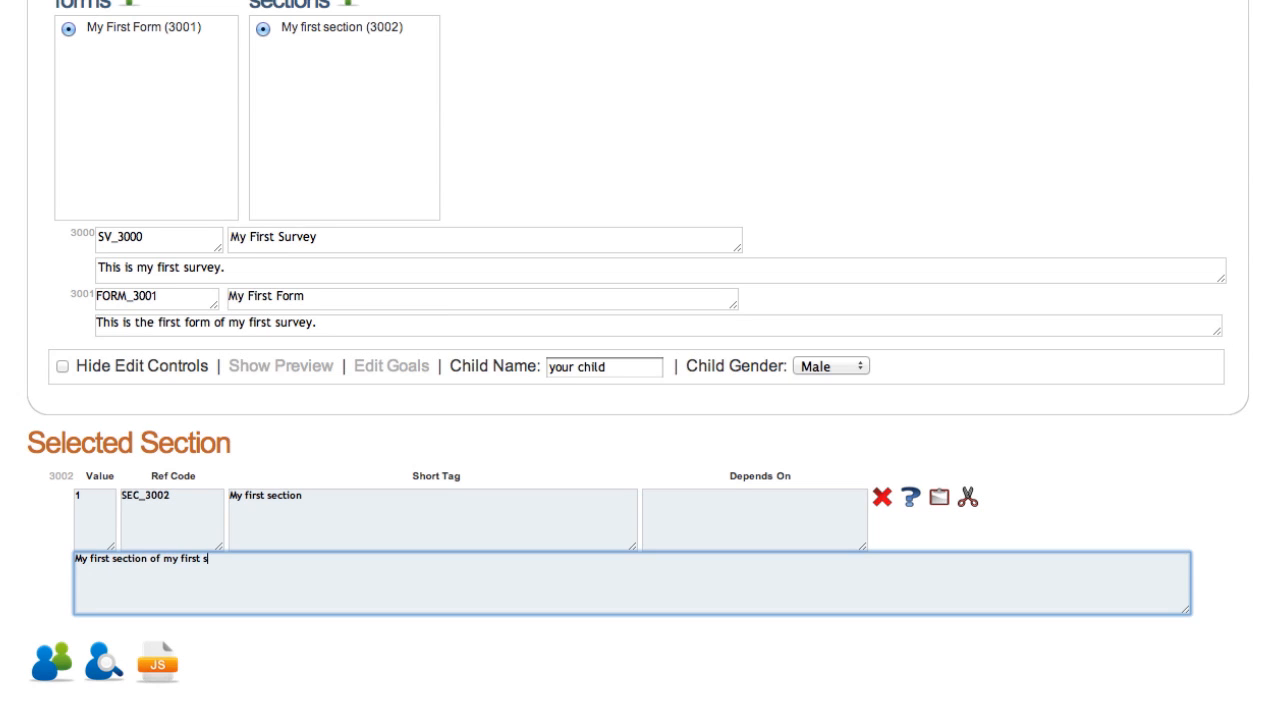
{"action": "key", "text": "BackSpace"}
{"action": "key", "text": "BackSpace"}
{"action": "key", "text": "BackSpace"}
{"action": "key", "text": "BackSpace"}
{"action": "key", "text": "BackSpace"}
{"action": "key", "text": "BackSpace"}
{"action": "type", "text": "orm of my first survey."}
{"action": "left_click", "coordinate": [416, 285]}
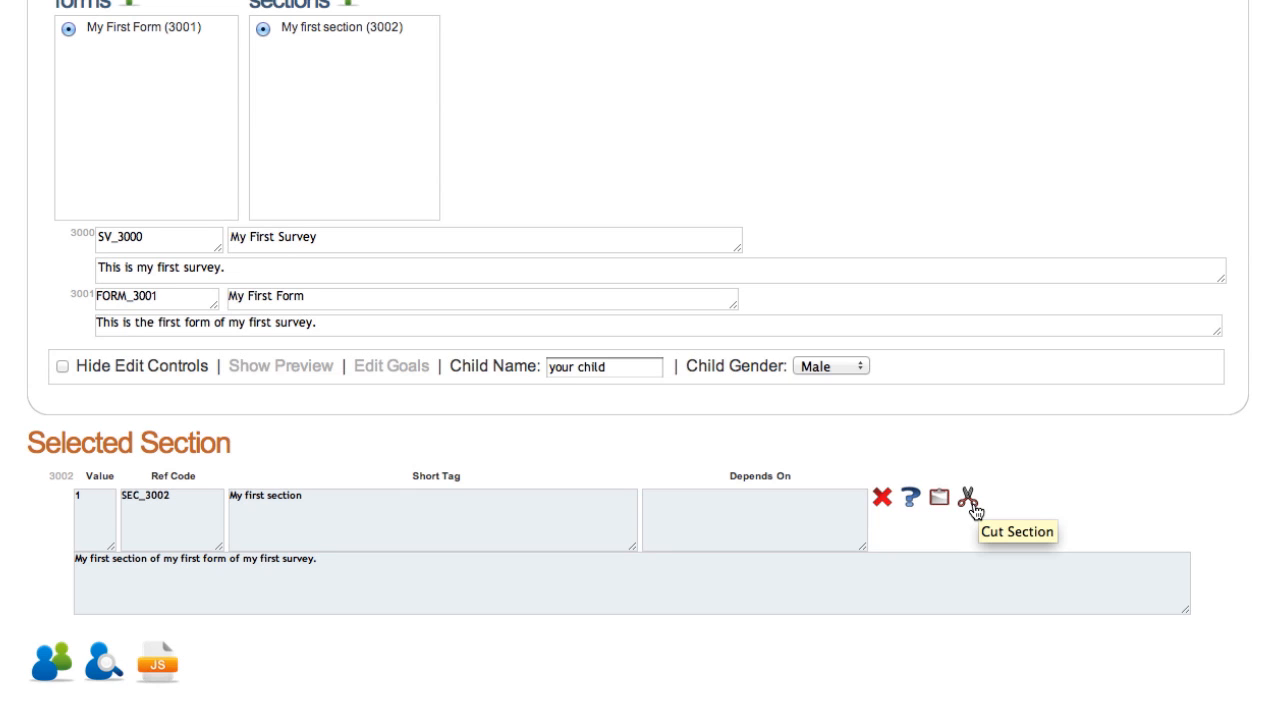
Add a question to the section with the text "How are you feeling today?".
{"action": "left_click", "coordinate": [911, 499]}
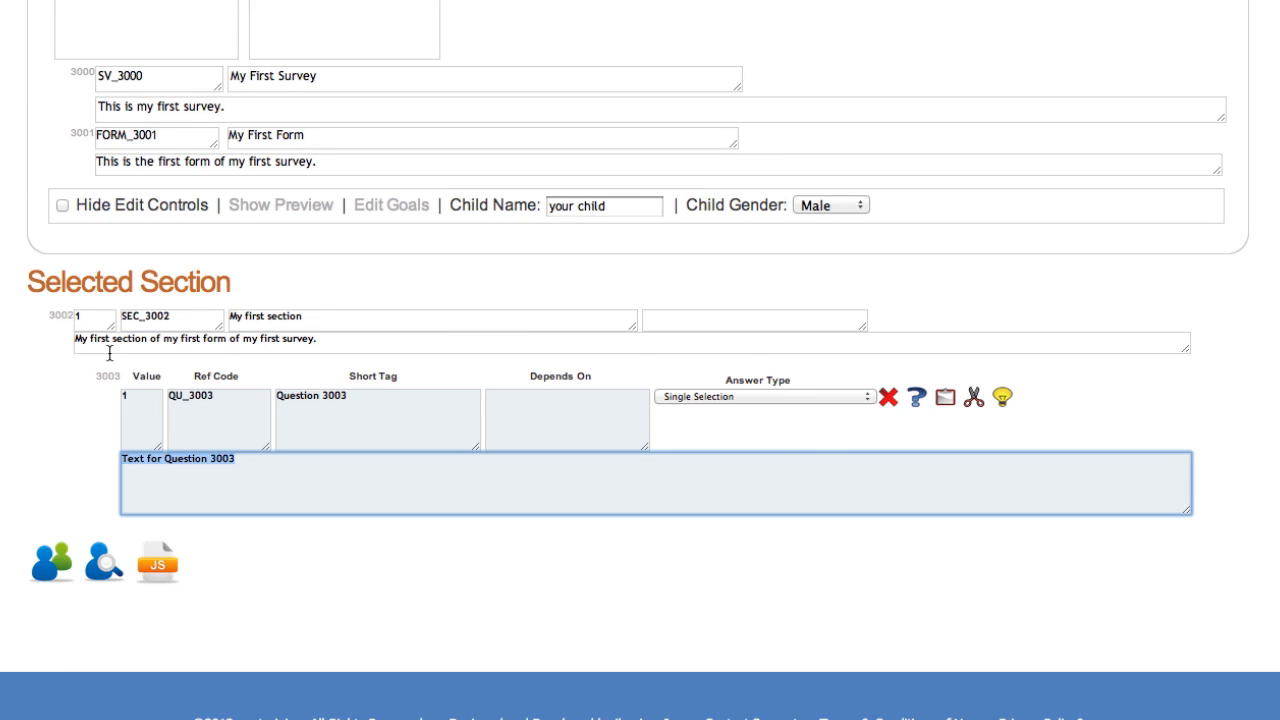
{"action": "left_click", "coordinate": [240, 452]}
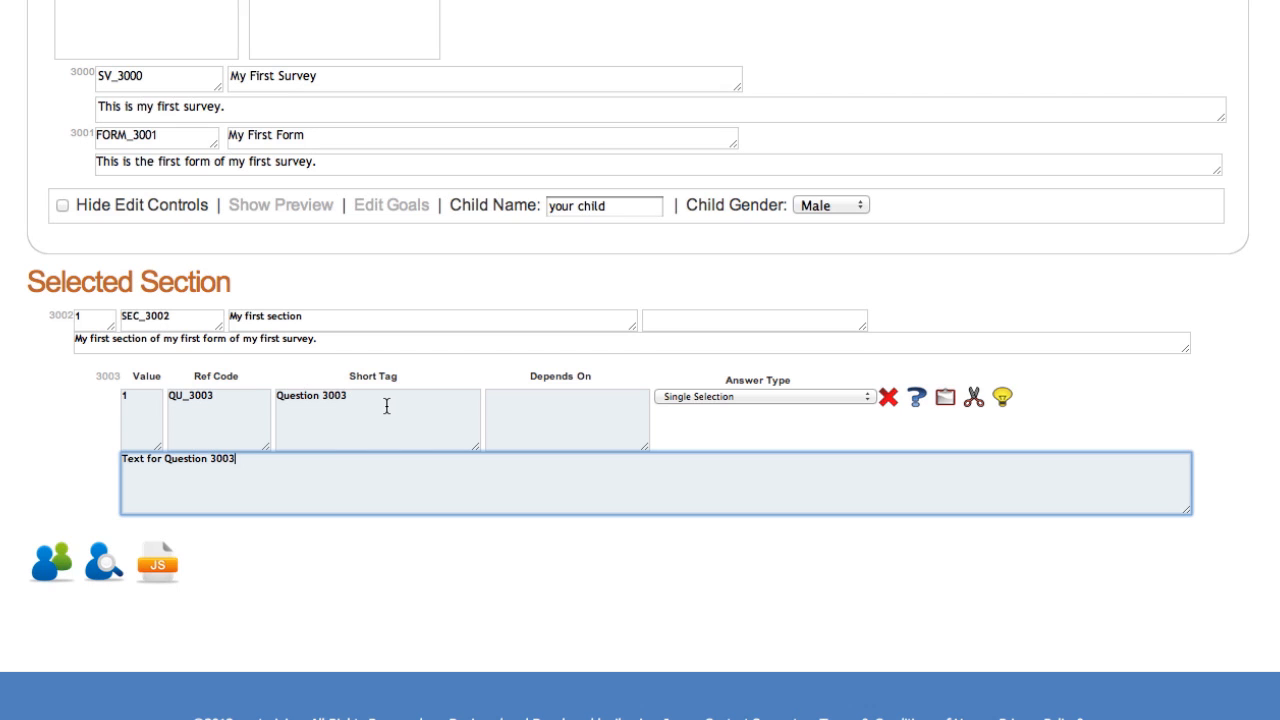
{"action": "left_click_drag", "start_coordinate": [143, 470], "coordinate": [0, 432]}
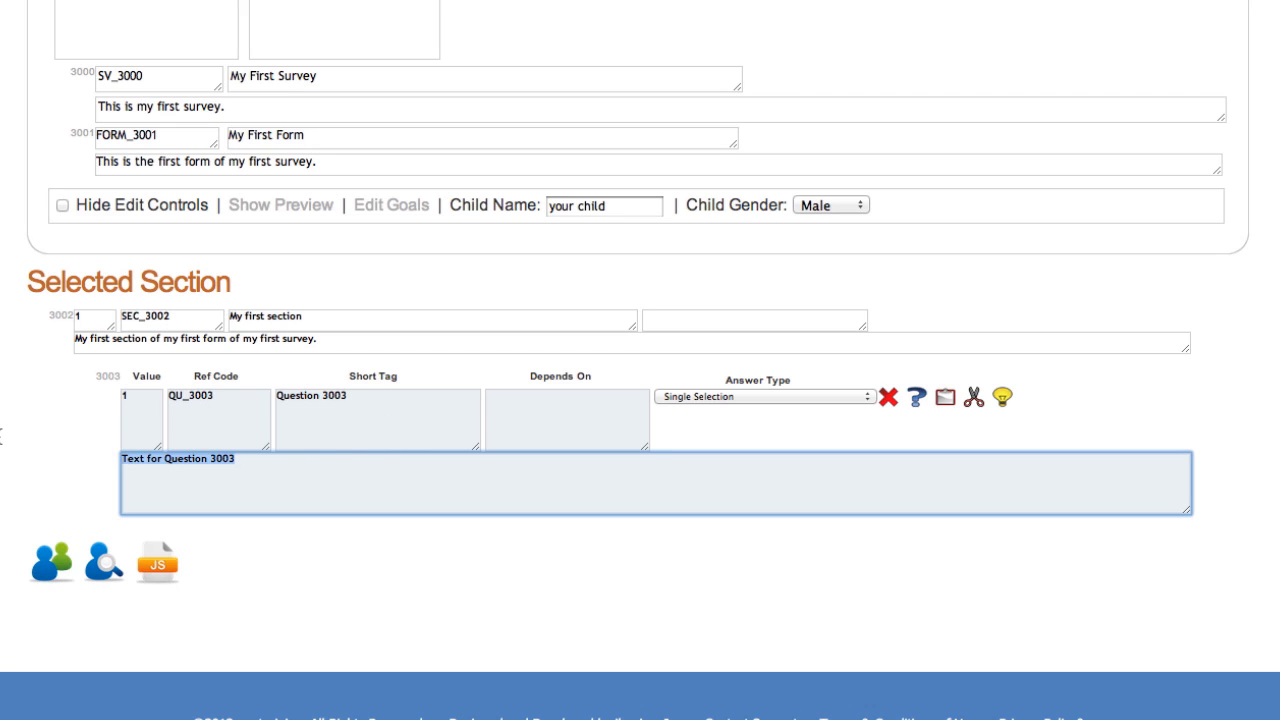
{"action": "type", "text": "How are you "}
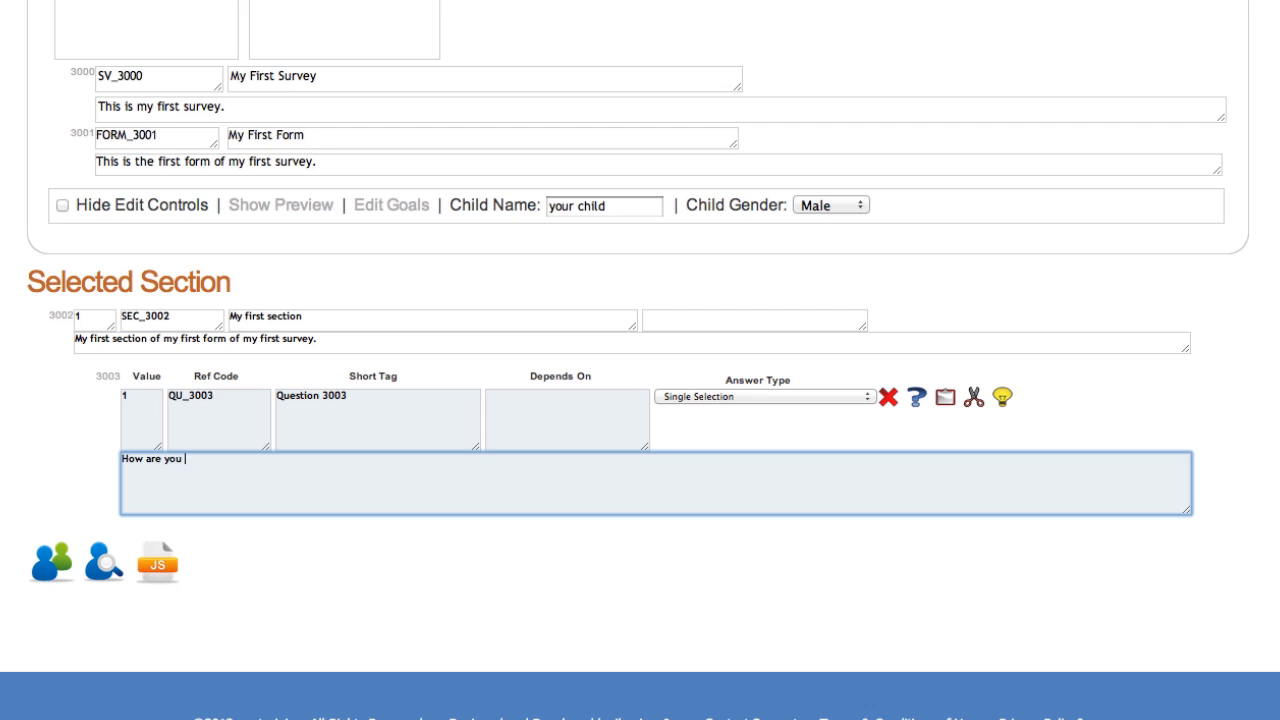
{"action": "type", "text": "feeling today?"}
Set the question's short tag to "Feeling" and choose Single Selection as its answer type.
{"action": "left_click_drag", "start_coordinate": [378, 407], "coordinate": [170, 379]}
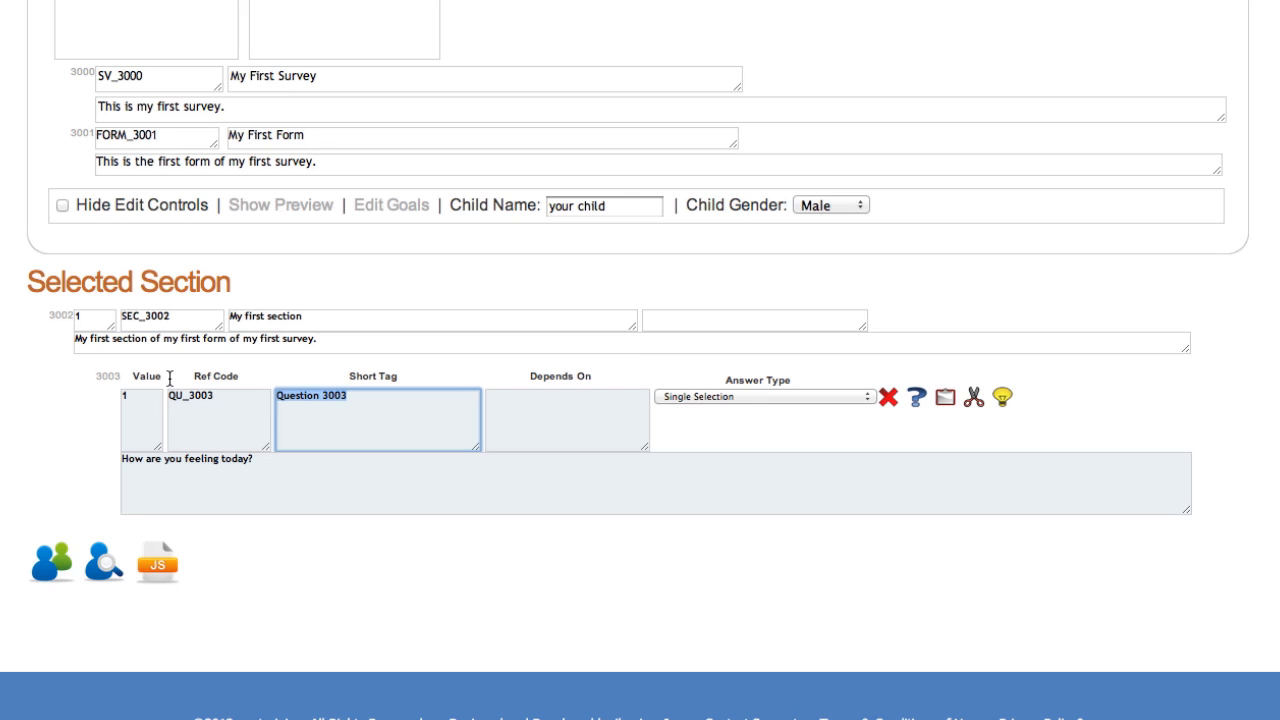
{"action": "type", "text": "Feeling"}
{"action": "left_click", "coordinate": [867, 398]}
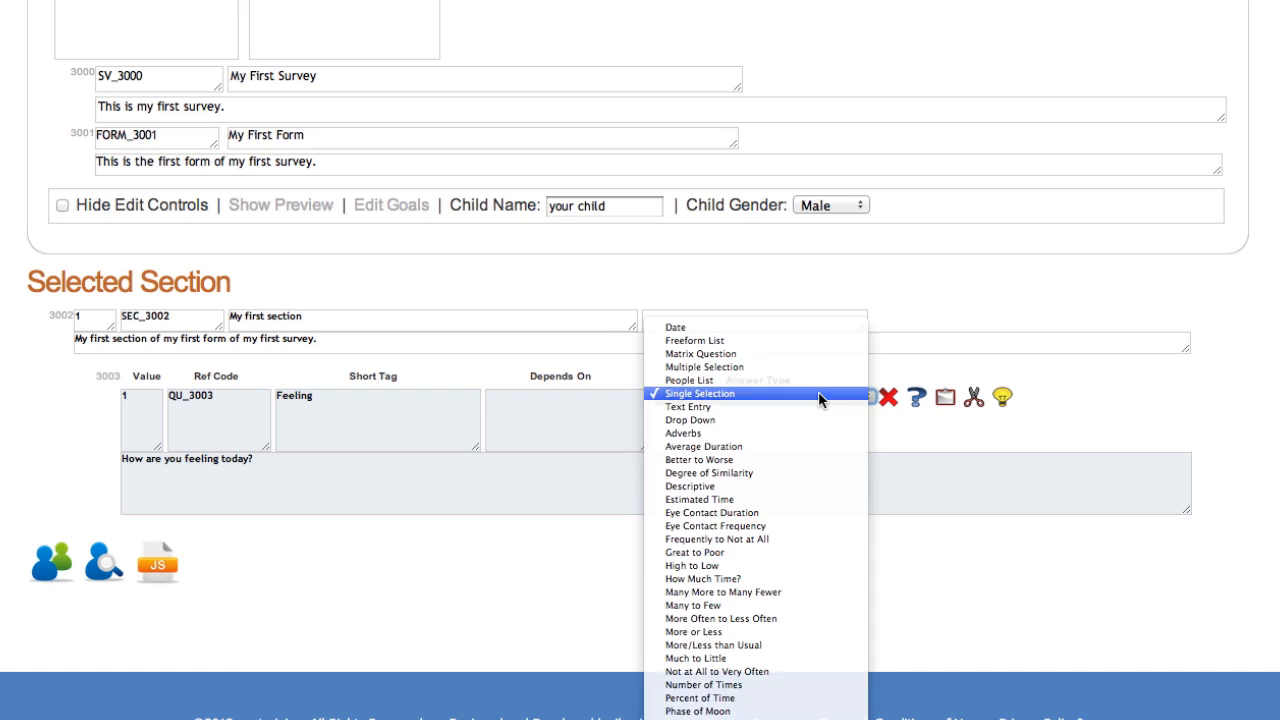
{"action": "left_click", "coordinate": [820, 393]}
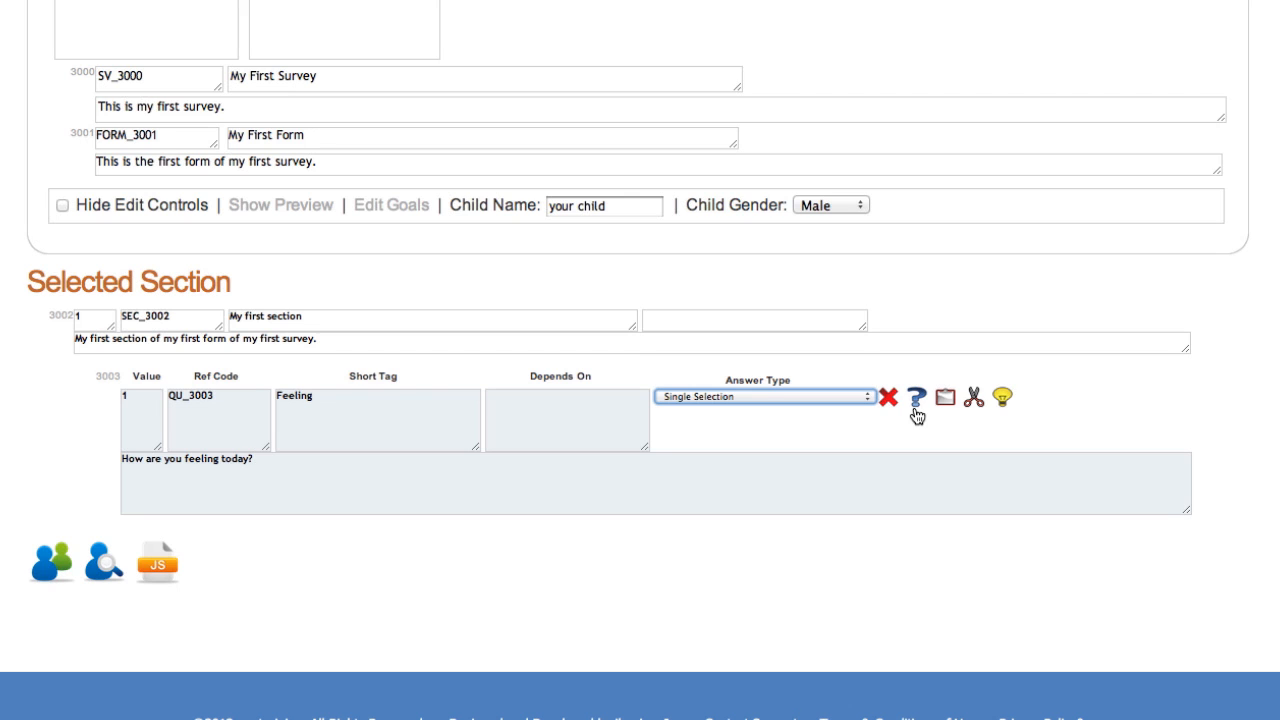
Add an answer to the feeling question with "Fine" as both its text and short tag.
{"action": "left_click", "coordinate": [1004, 400]}
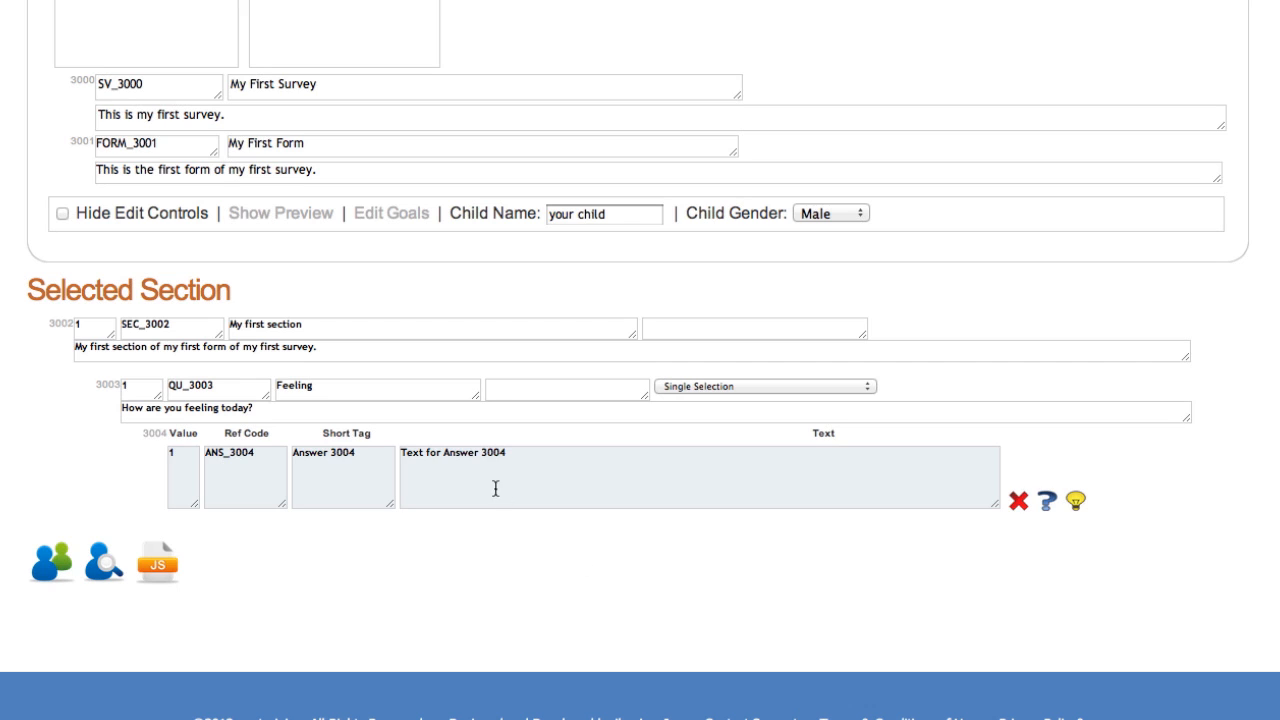
{"action": "left_click", "coordinate": [519, 461]}
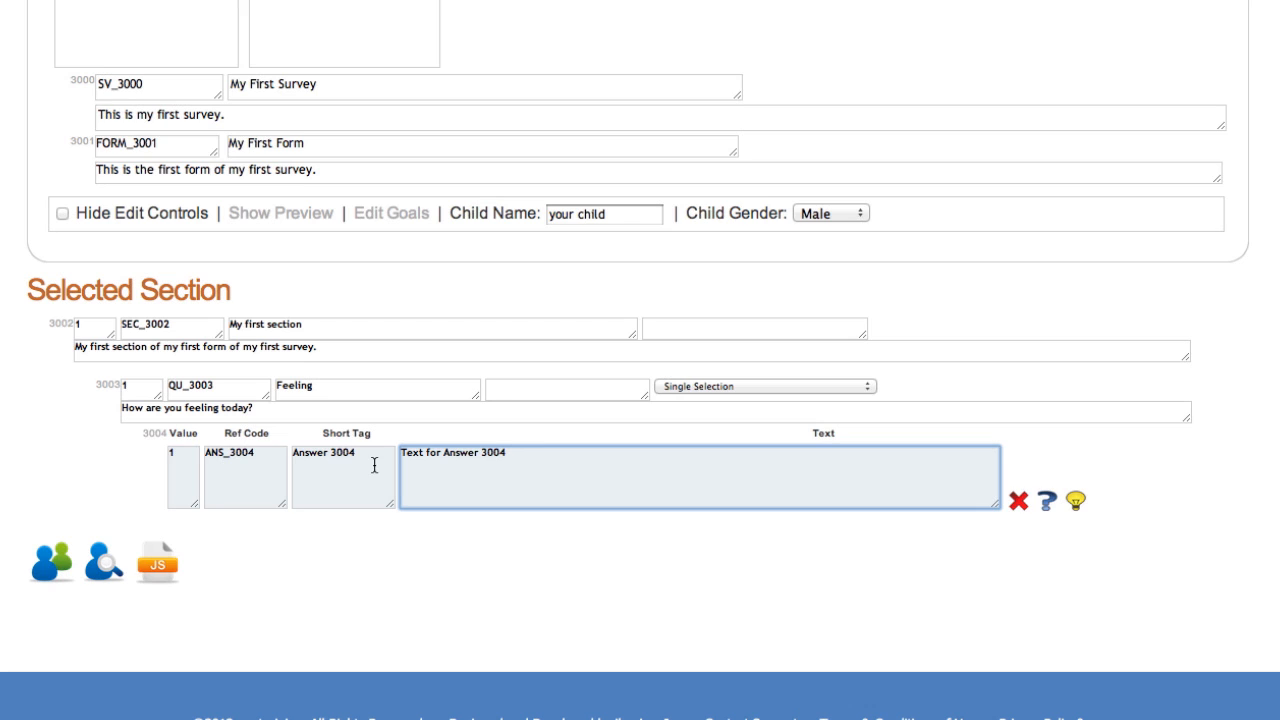
{"action": "triple_click", "coordinate": [518, 459]}
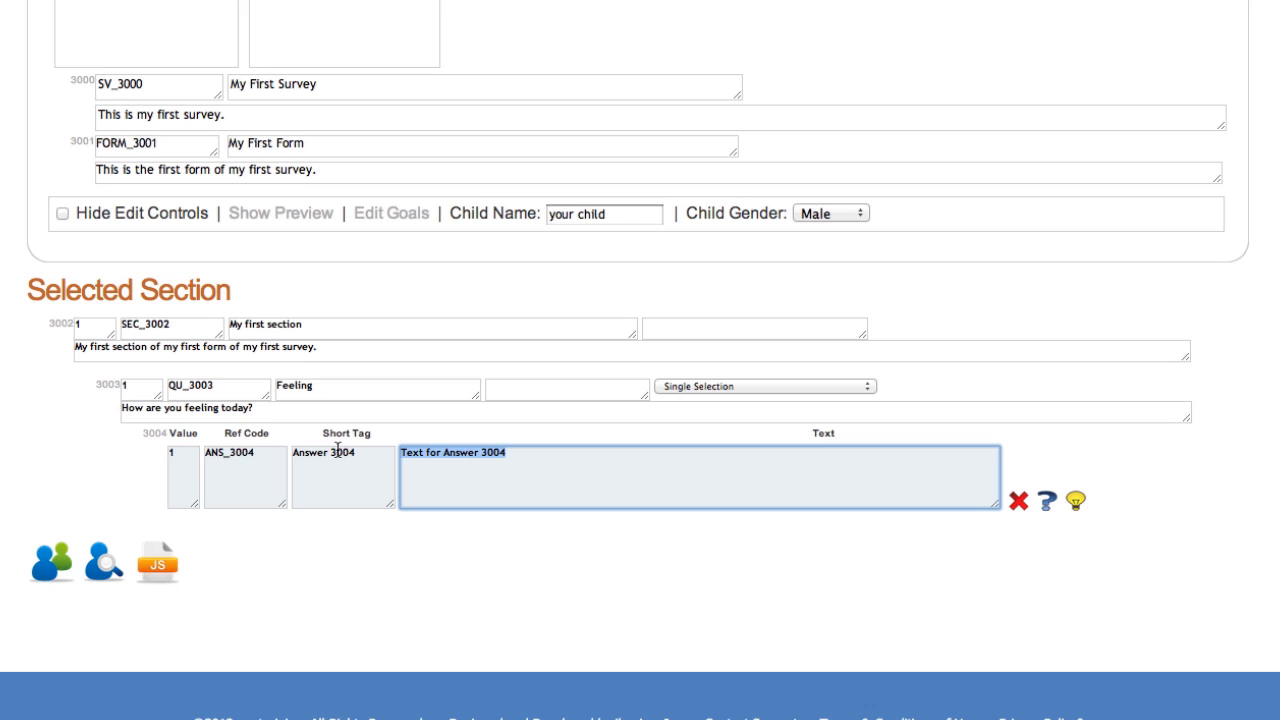
{"action": "type", "text": "Fine"}
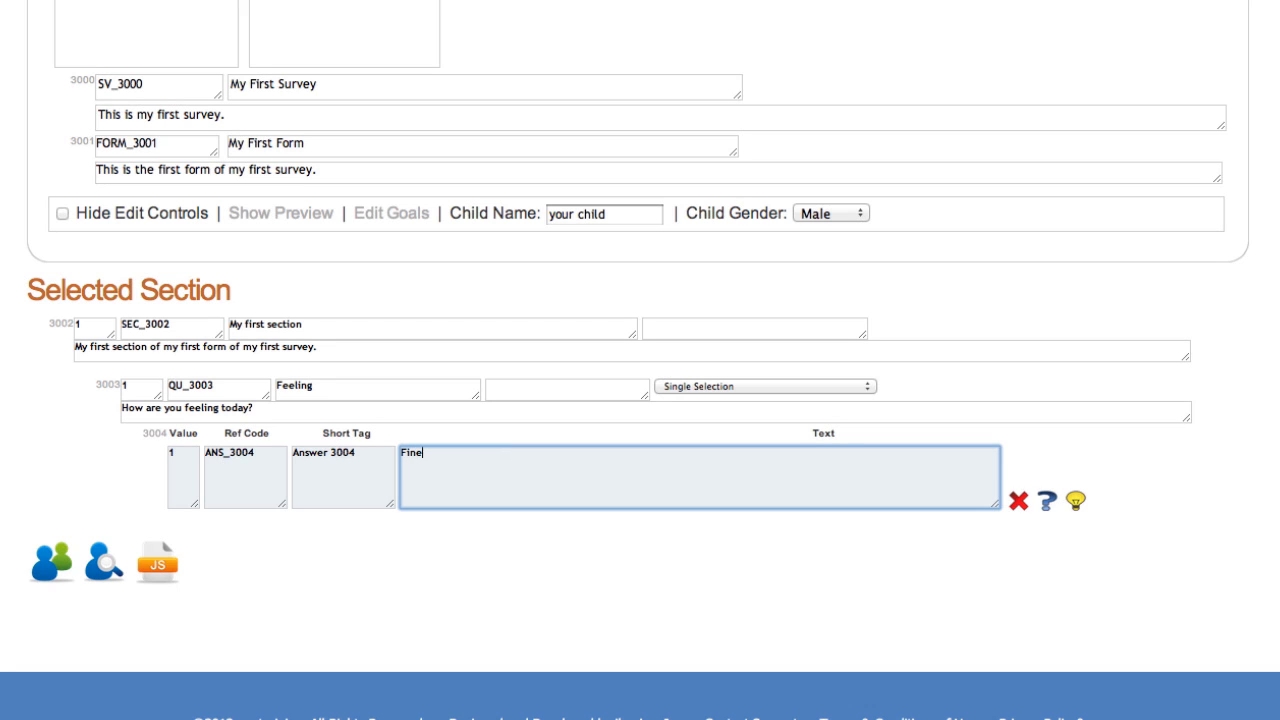
{"action": "triple_click", "coordinate": [361, 458]}
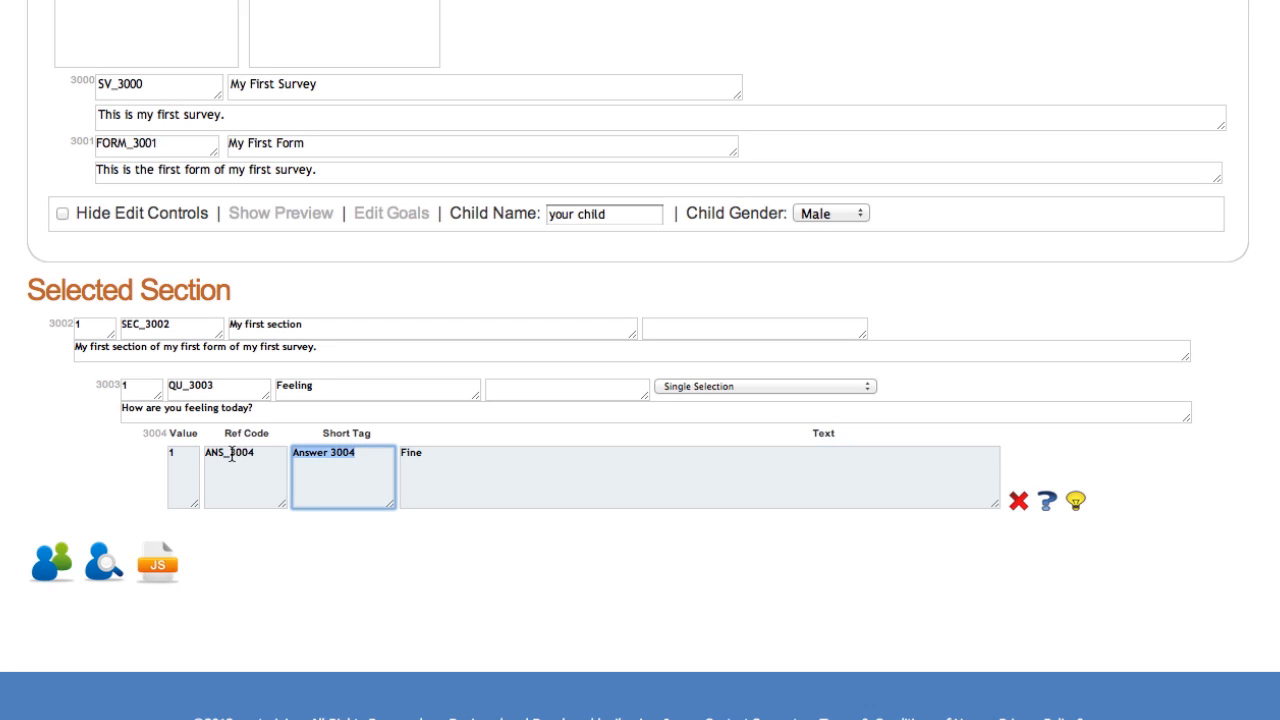
{"action": "type", "text": "Fine"}
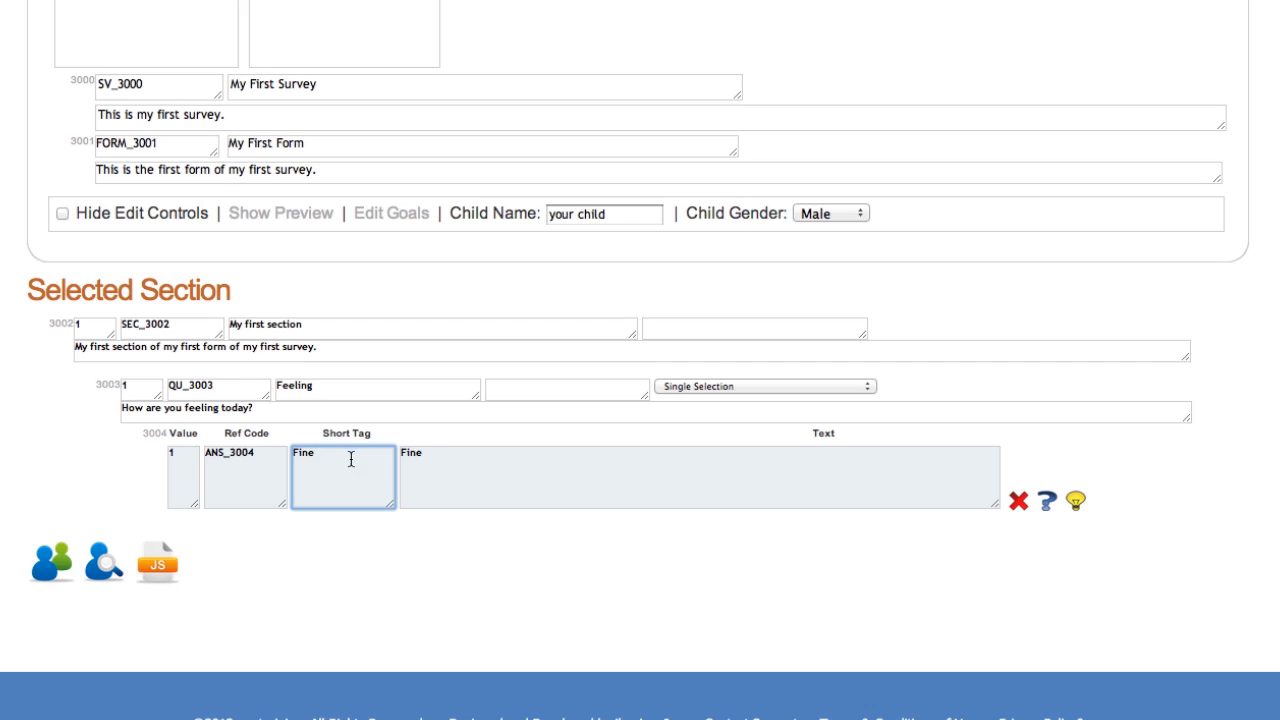
Add a second answer below Fine with "OK" as both its text and short tag.
{"action": "left_click", "coordinate": [1076, 503]}
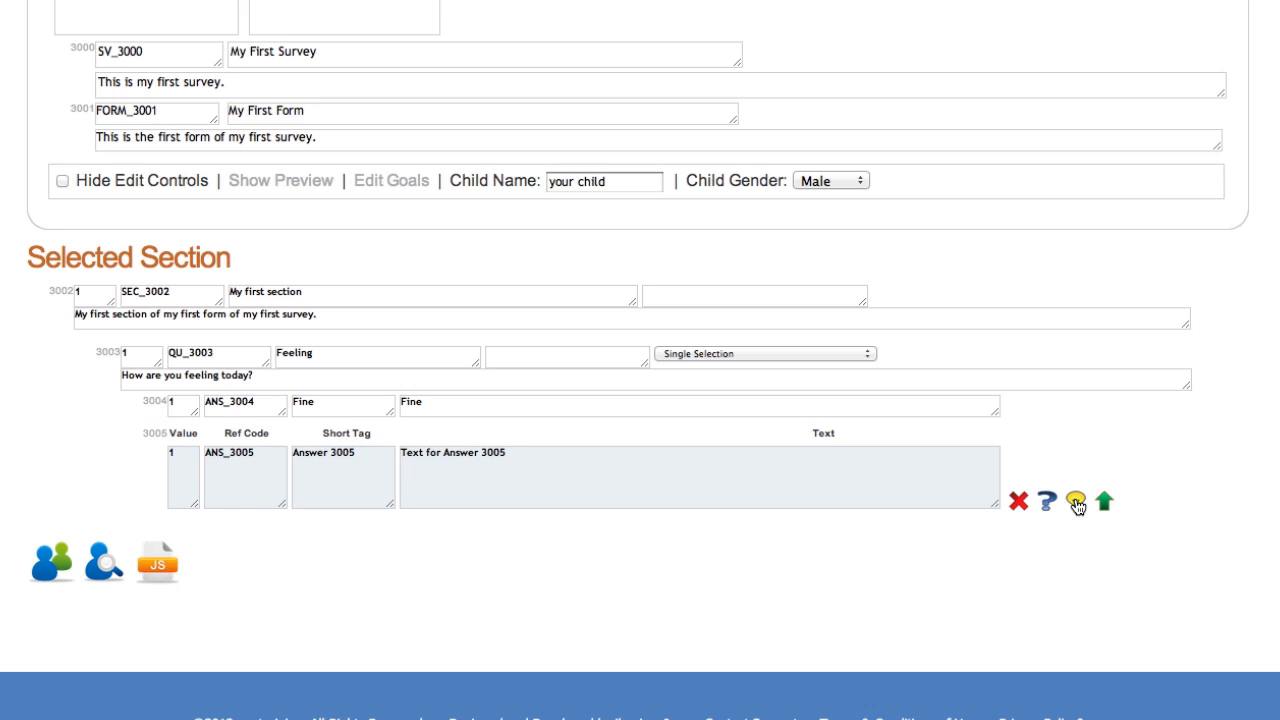
{"action": "left_click_drag", "start_coordinate": [548, 463], "coordinate": [323, 440]}
{"action": "type", "text": "OK"}
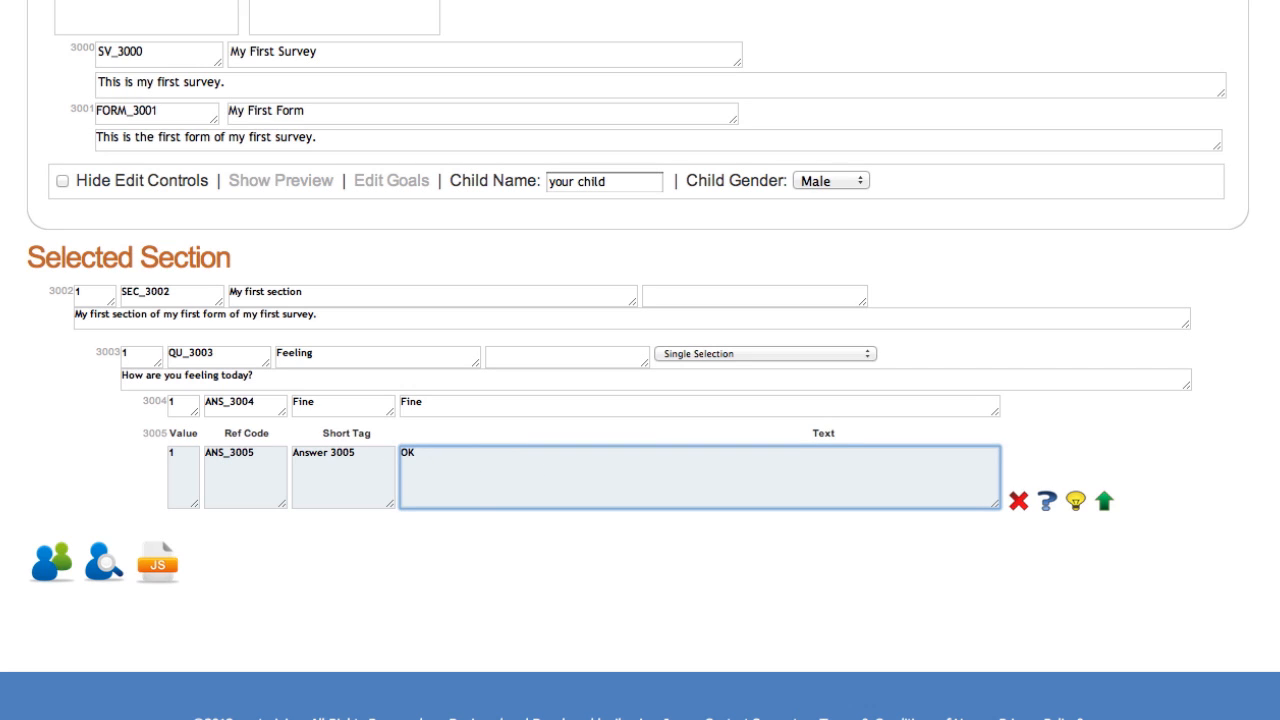
{"action": "left_click_drag", "start_coordinate": [370, 453], "coordinate": [276, 453]}
{"action": "type", "text": "OK"}
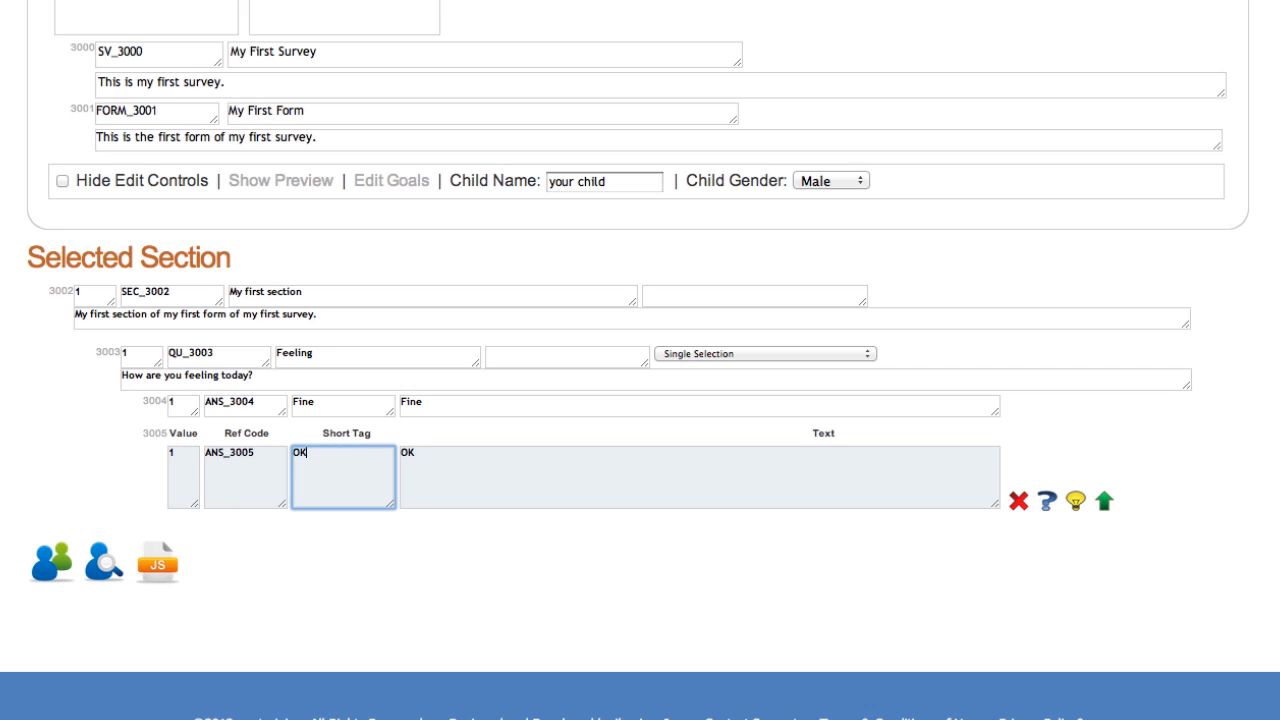
Add a third answer below OK with the text "Not so great".
{"action": "left_click", "coordinate": [1076, 503]}
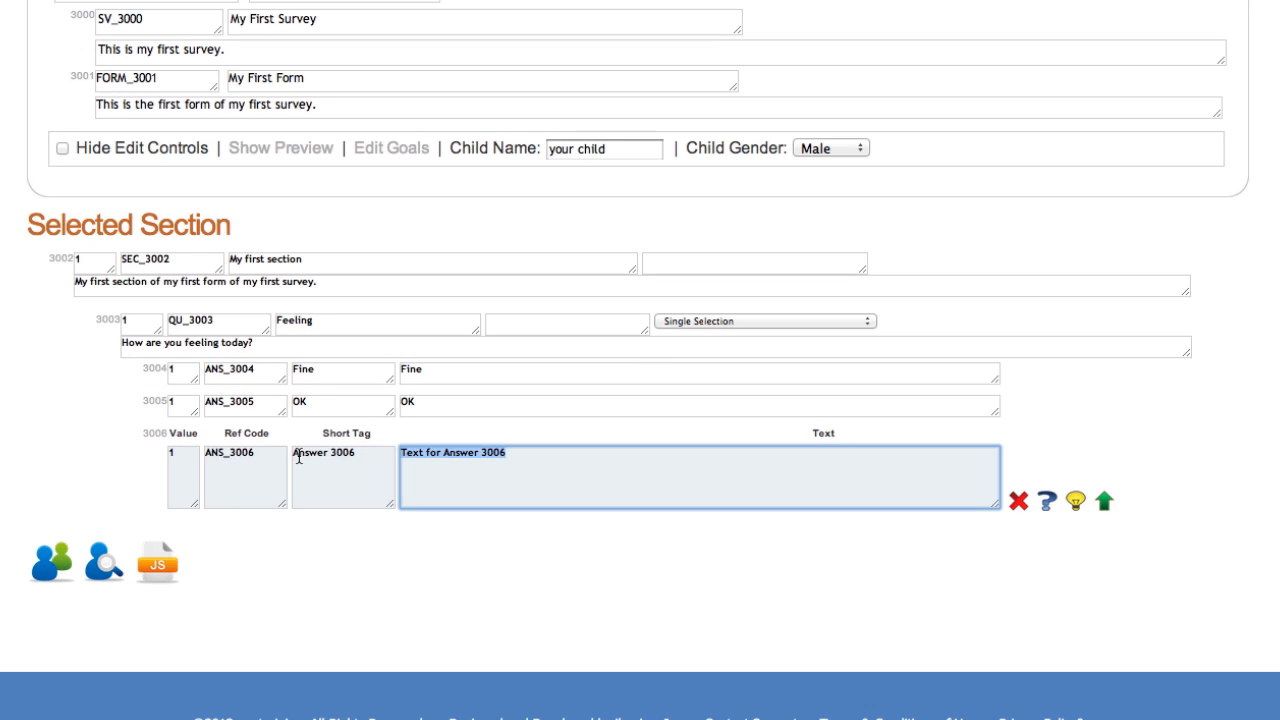
{"action": "type", "text": "No"}
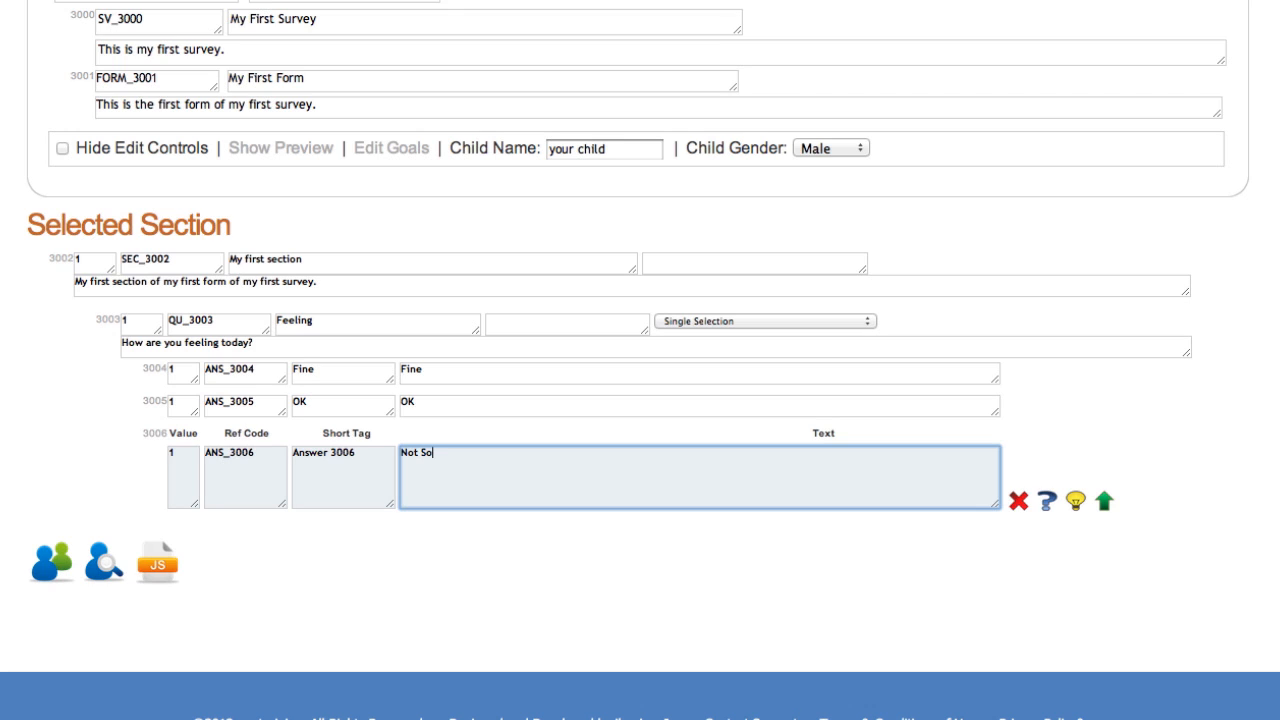
{"action": "type", "text": "t so fr"}
{"action": "type", "text": "grea"}
{"action": "key", "text": "Tab"}
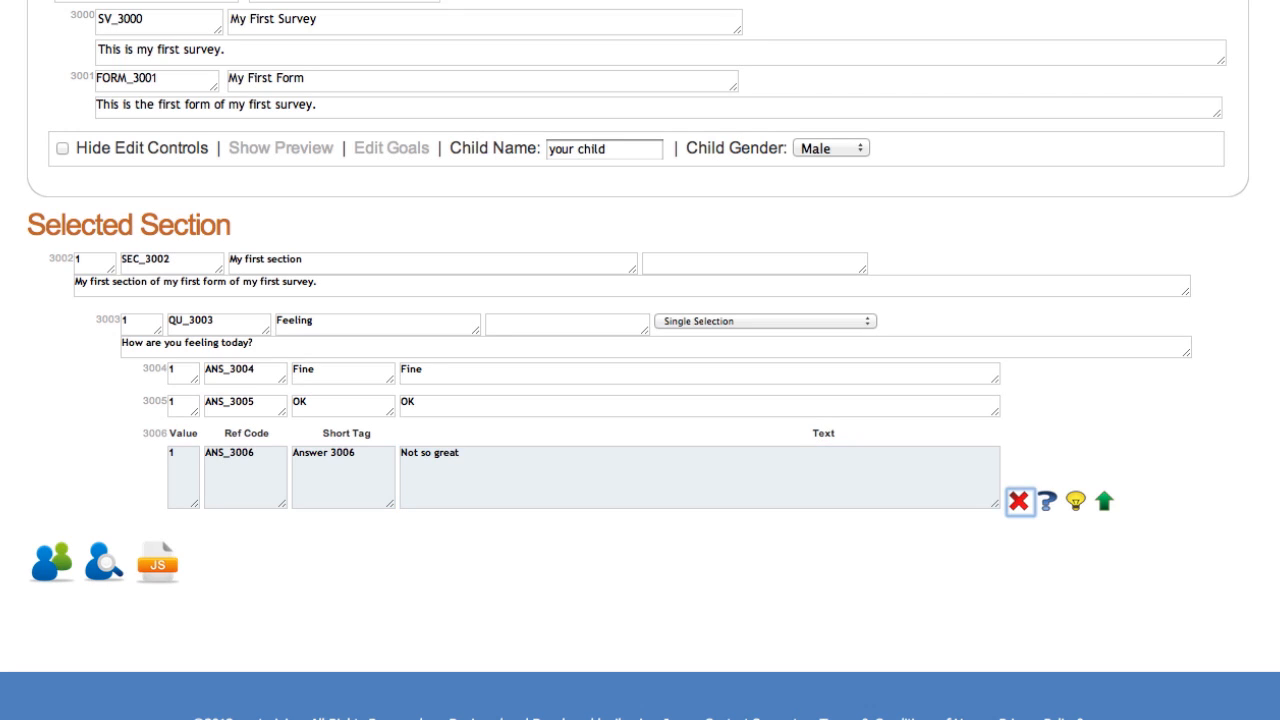
Add a fourth answer at the end of the list with the text "Really bad".
{"action": "left_click", "coordinate": [1075, 508]}
{"action": "left_click", "coordinate": [543, 467]}
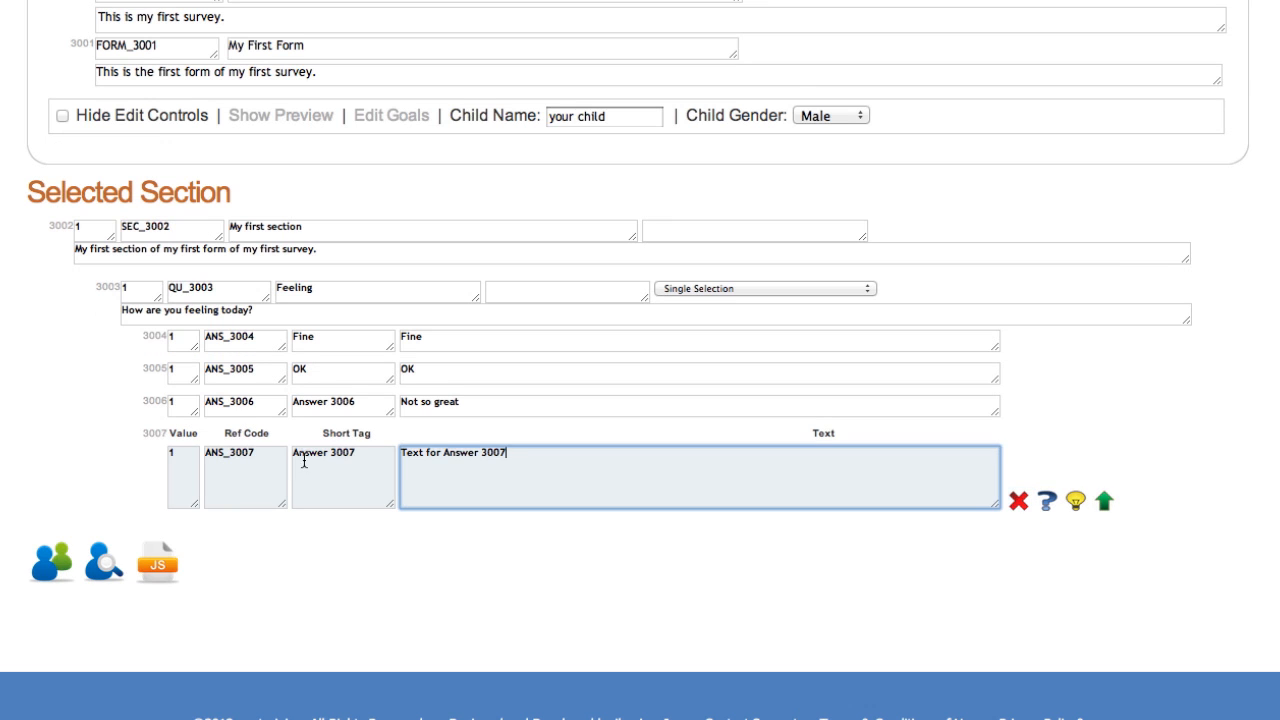
{"action": "type", "text": "Really"}
{"action": "key", "text": "BackSpace"}
{"action": "type", "text": "y bad"}
{"action": "key", "text": "Tab"}
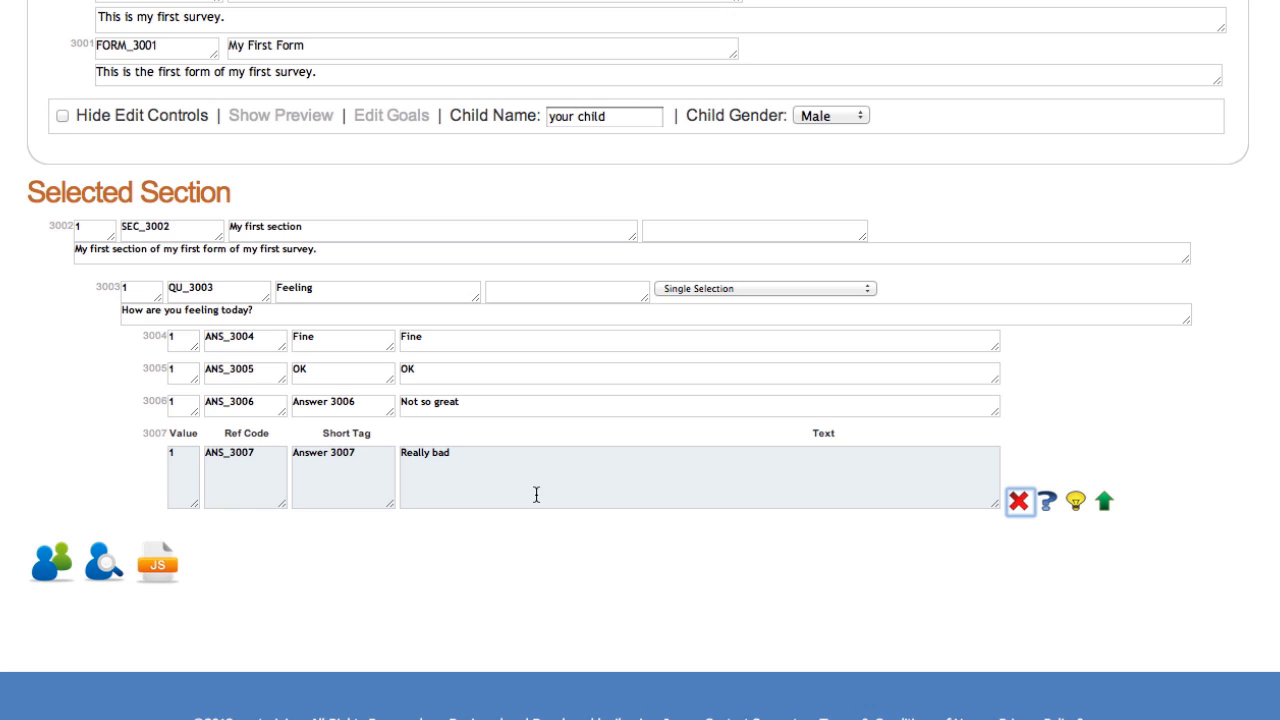
Preview how the section's question and answers are displayed, and return to the answer list.
{"action": "left_click", "coordinate": [298, 127]}
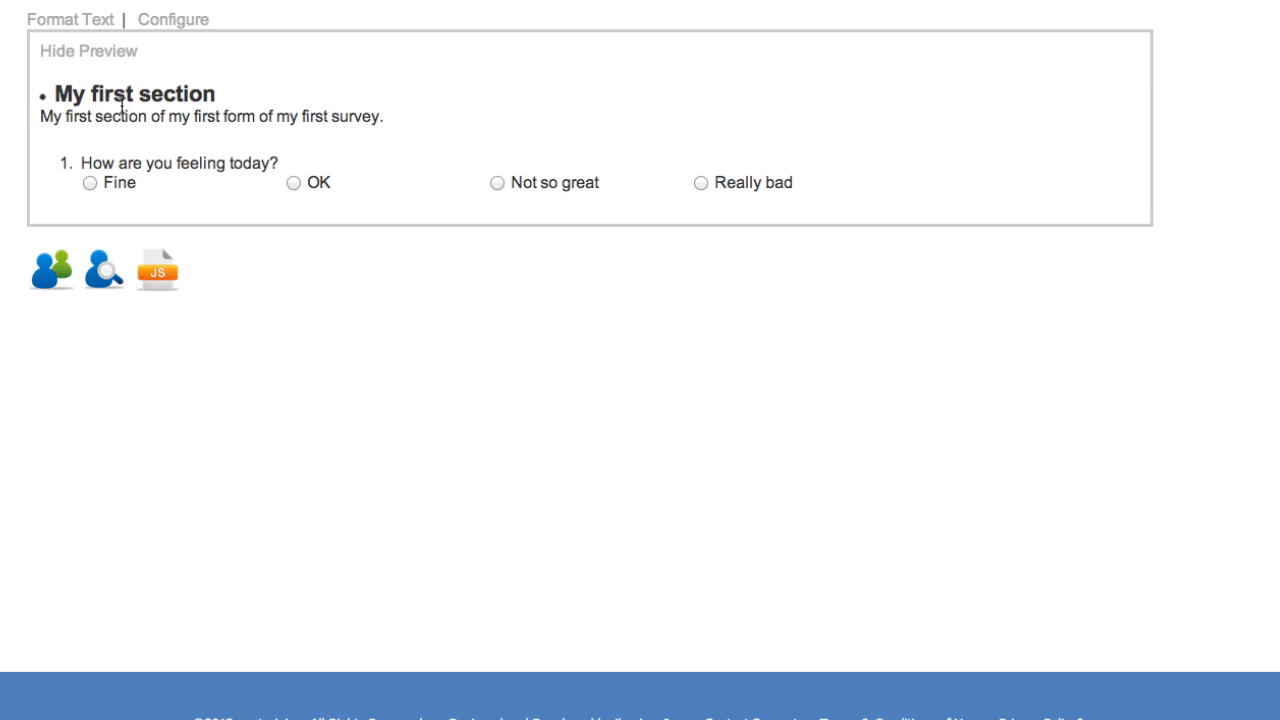
{"action": "left_click", "coordinate": [100, 53]}
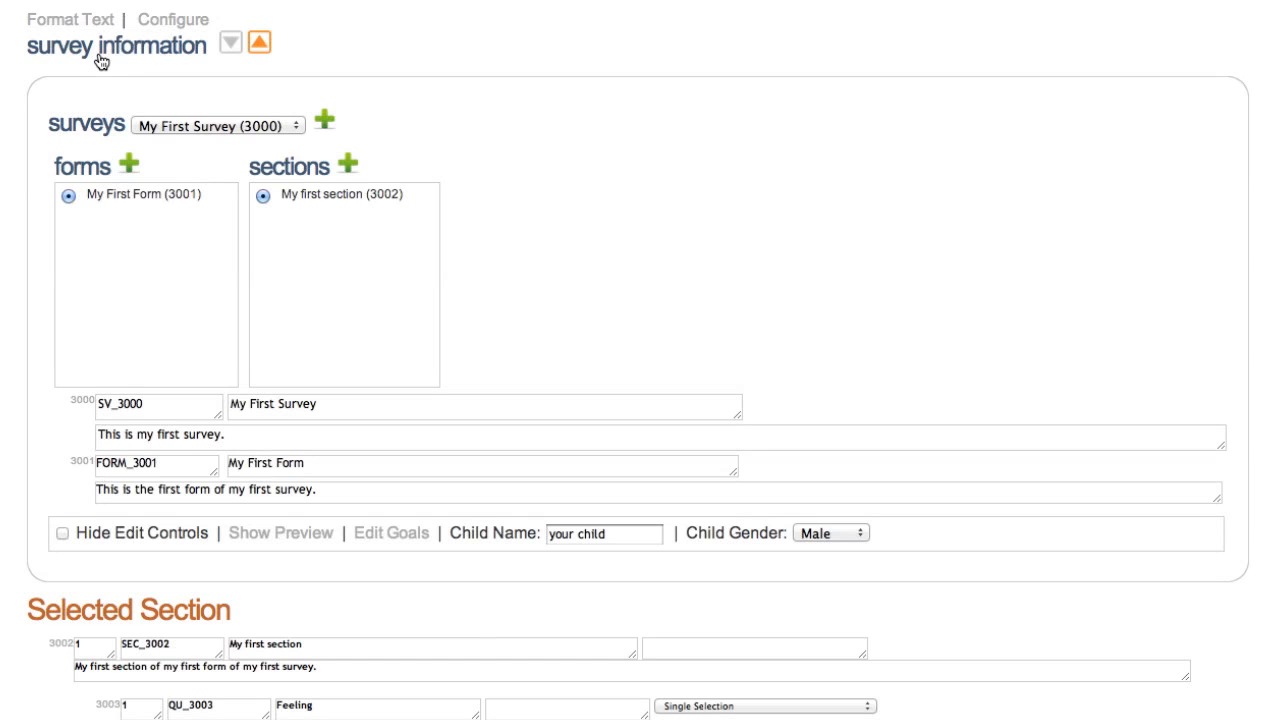
{"action": "scroll", "coordinate": [523, 487], "scroll_direction": "down", "scroll_amount": 5}
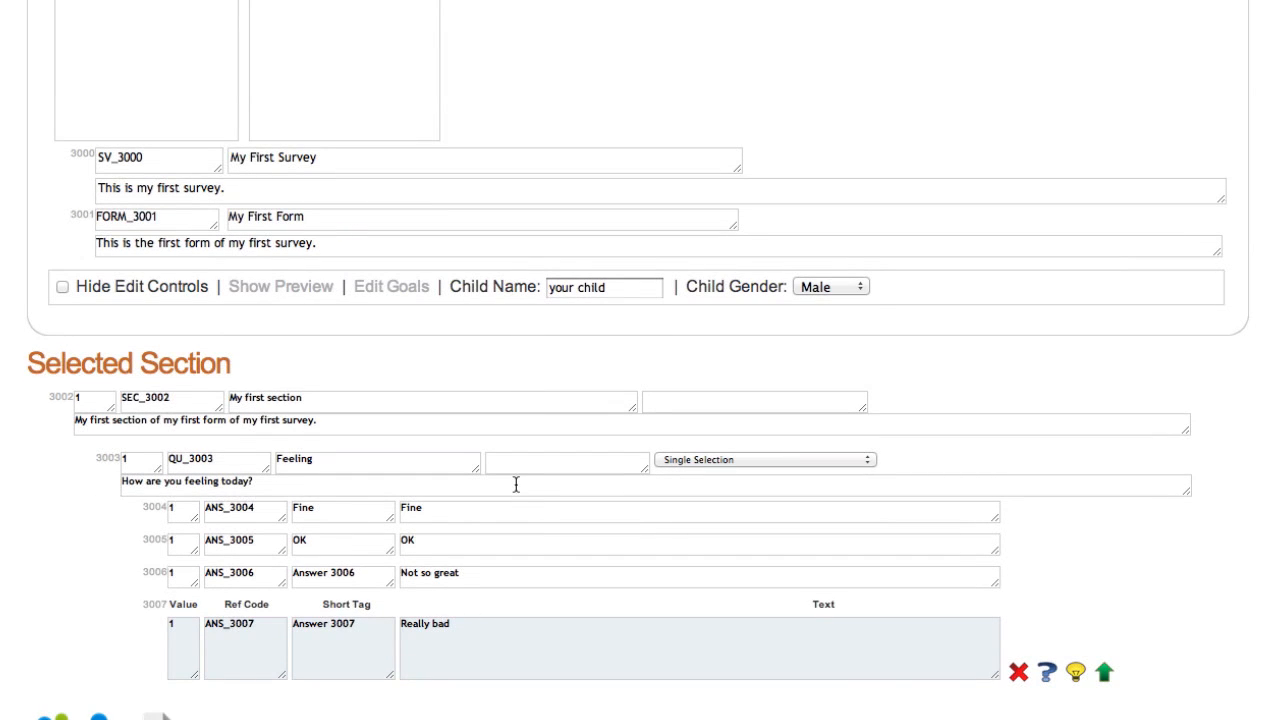
Insert a new answer directly after Fine with "Great" as both its text and short tag.
{"action": "left_click", "coordinate": [517, 509]}
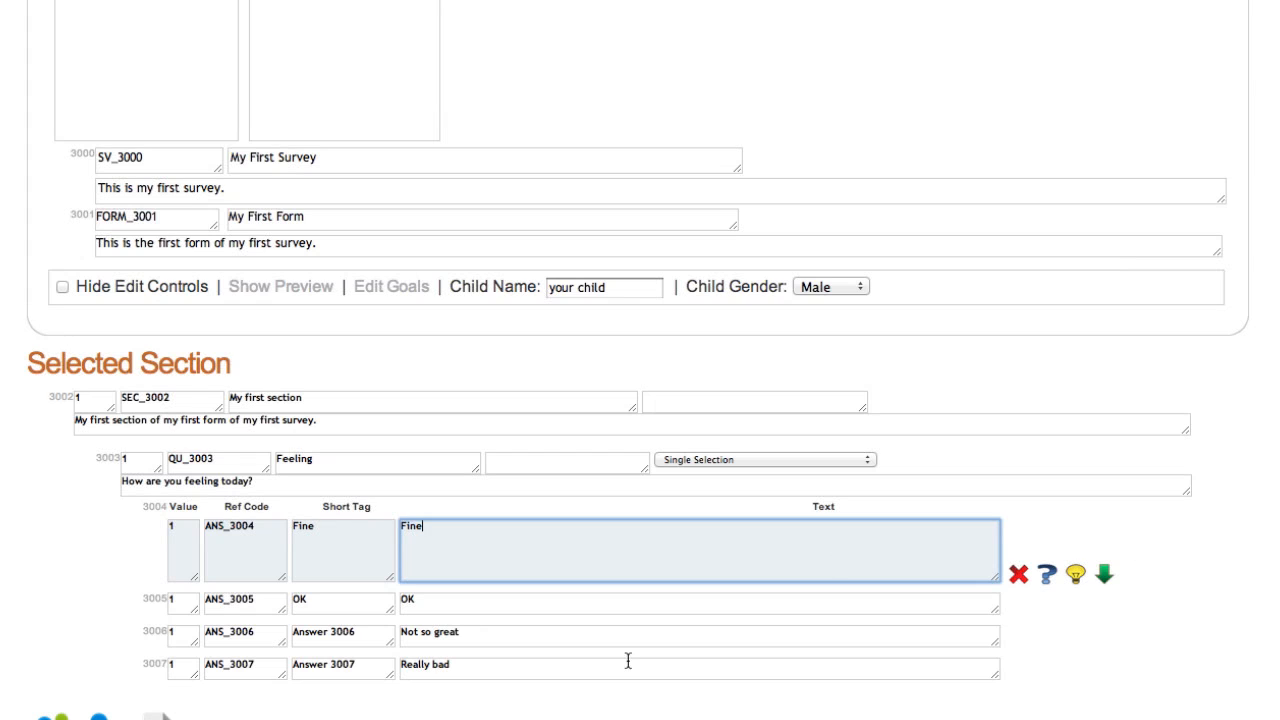
{"action": "left_click", "coordinate": [1076, 571]}
{"action": "scroll", "coordinate": [1076, 569], "scroll_direction": "down", "scroll_amount": 3}
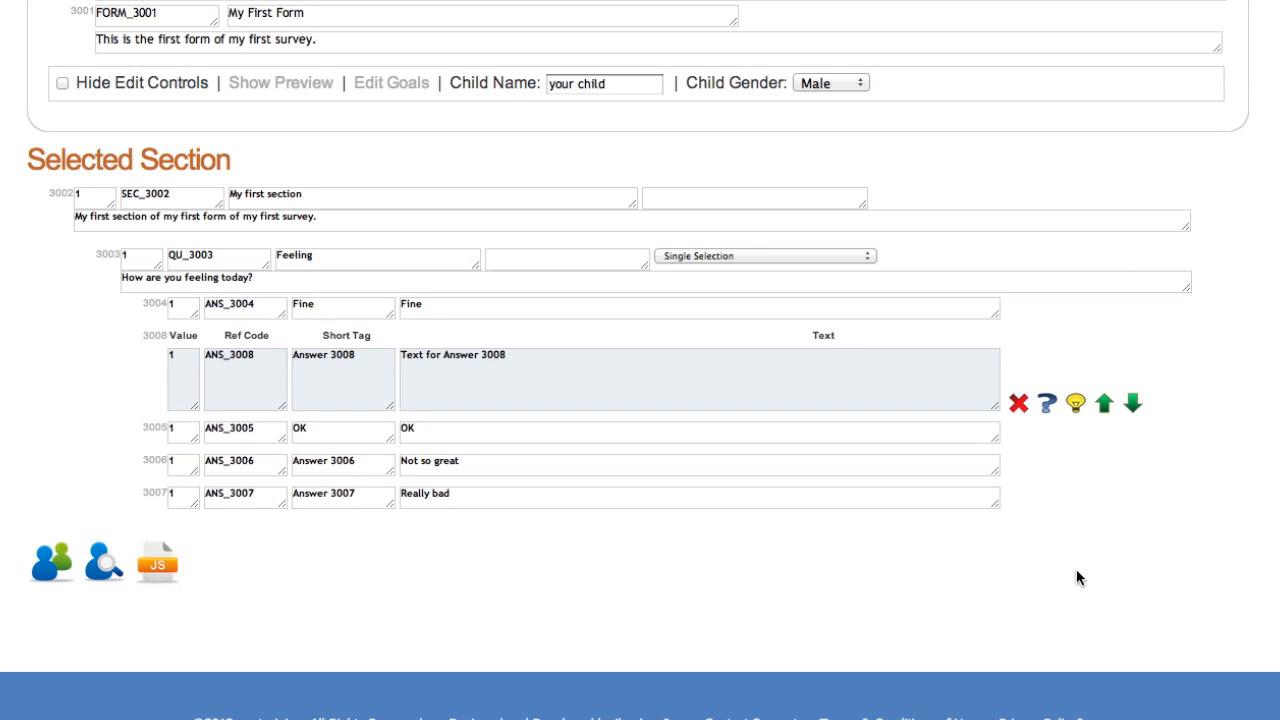
{"action": "left_click", "coordinate": [577, 351]}
{"action": "key", "text": "super+a"}
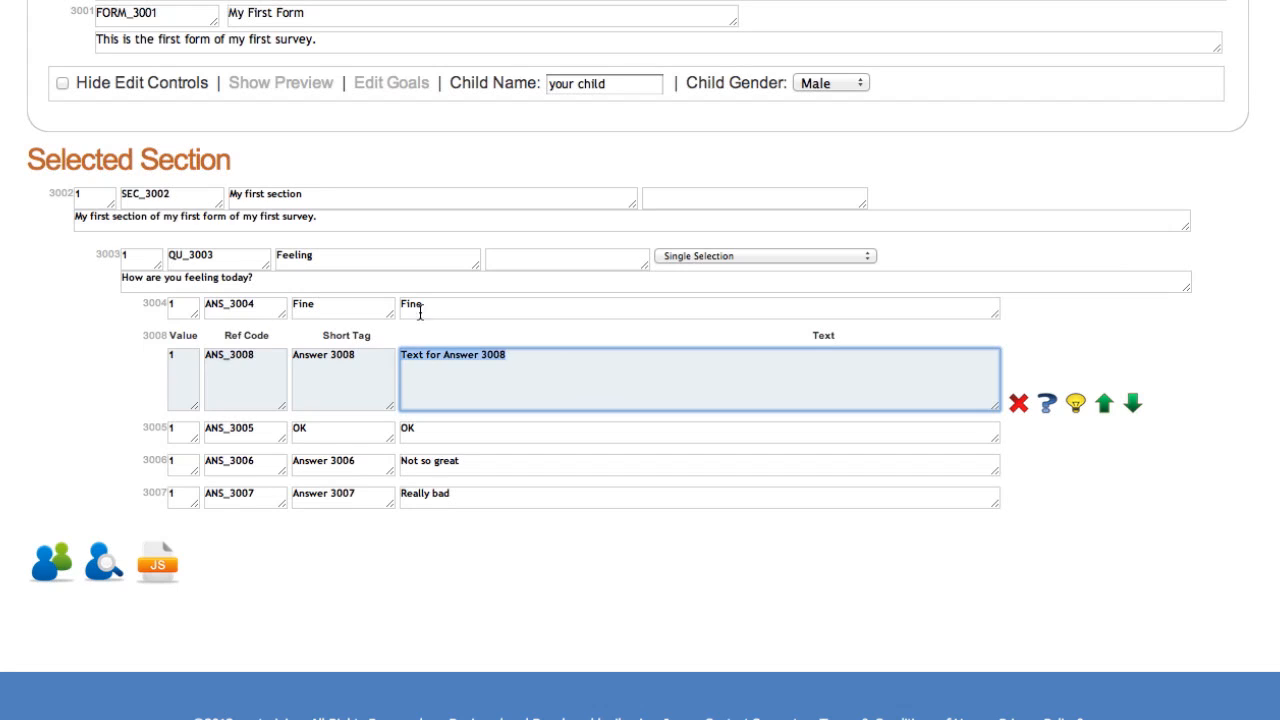
{"action": "type", "text": "Great"}
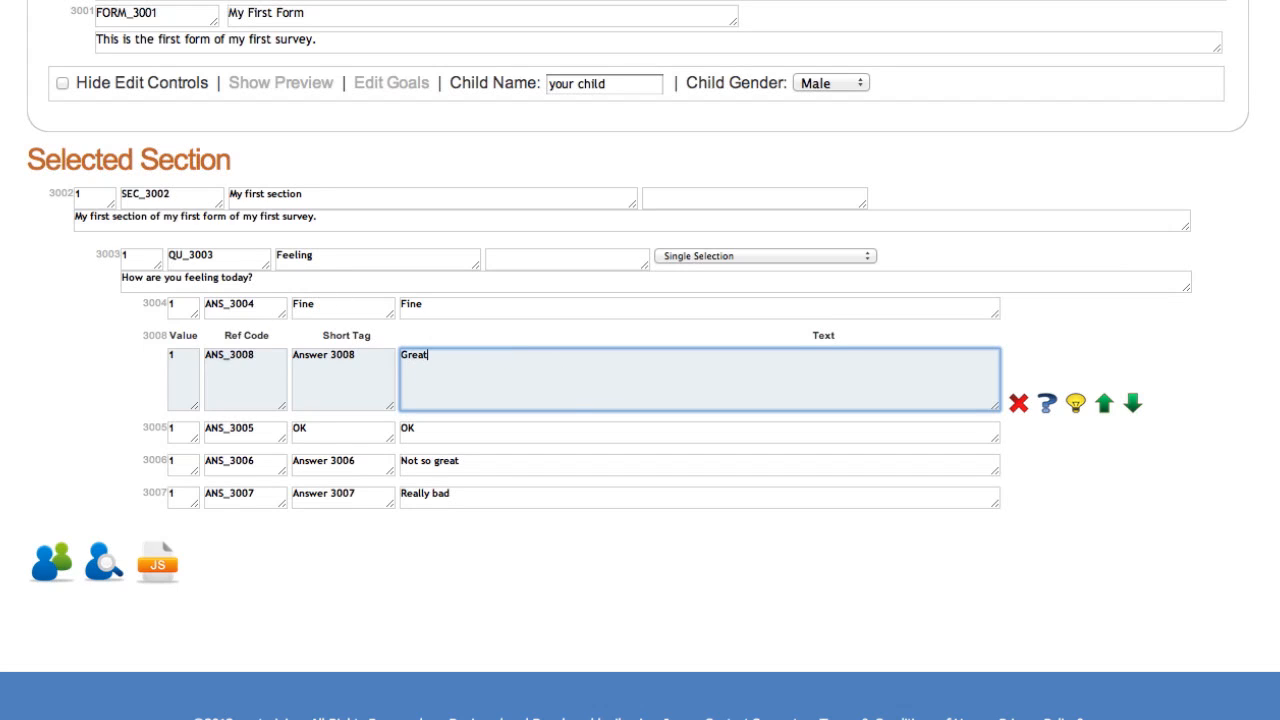
{"action": "key", "text": "shift+Tab"}
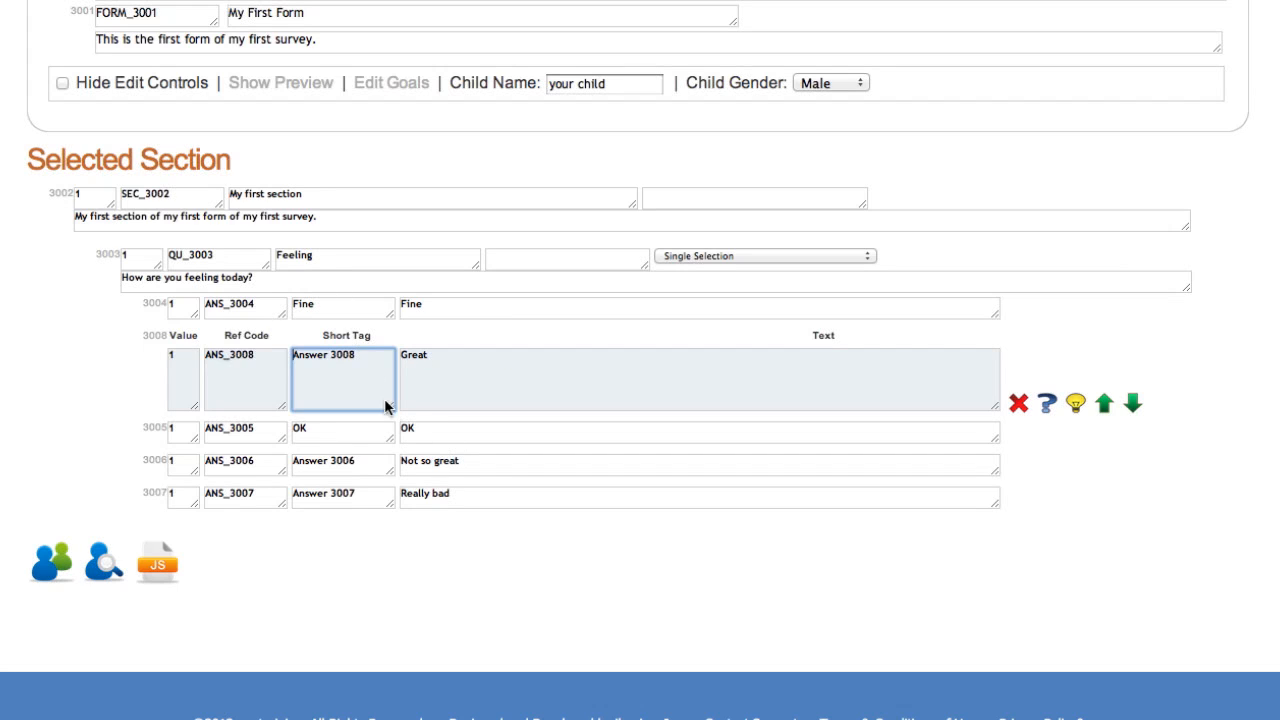
{"action": "key", "text": "super+a"}
{"action": "type", "text": "Great"}
{"action": "key", "text": "Tab"}
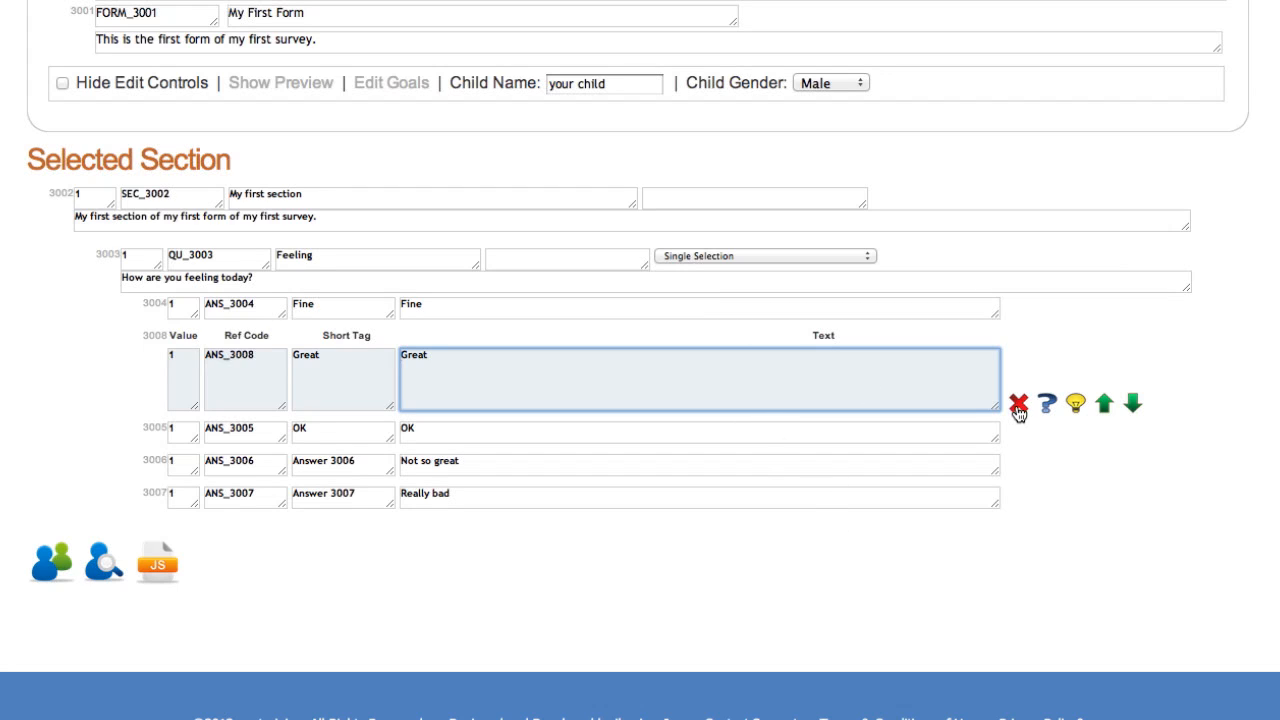
Move the Great answer above Fine and check the new order in the section preview.
{"action": "left_click", "coordinate": [1104, 403]}
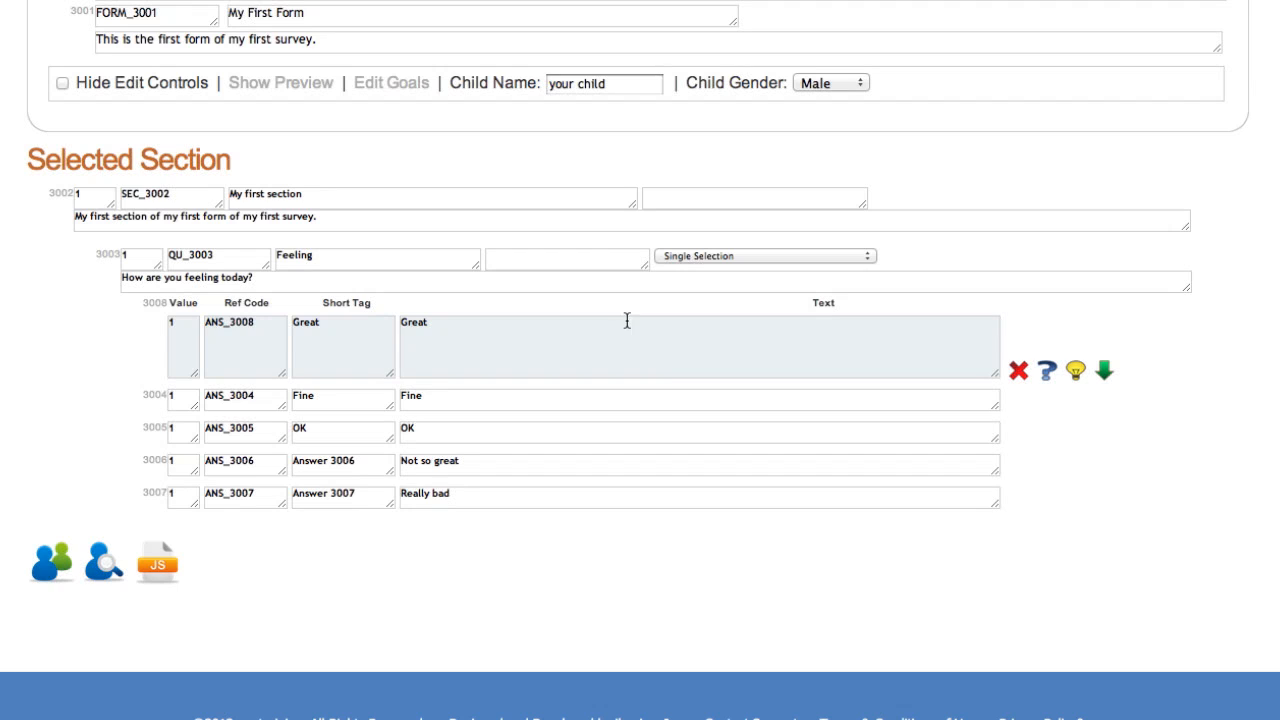
{"action": "left_click", "coordinate": [257, 91]}
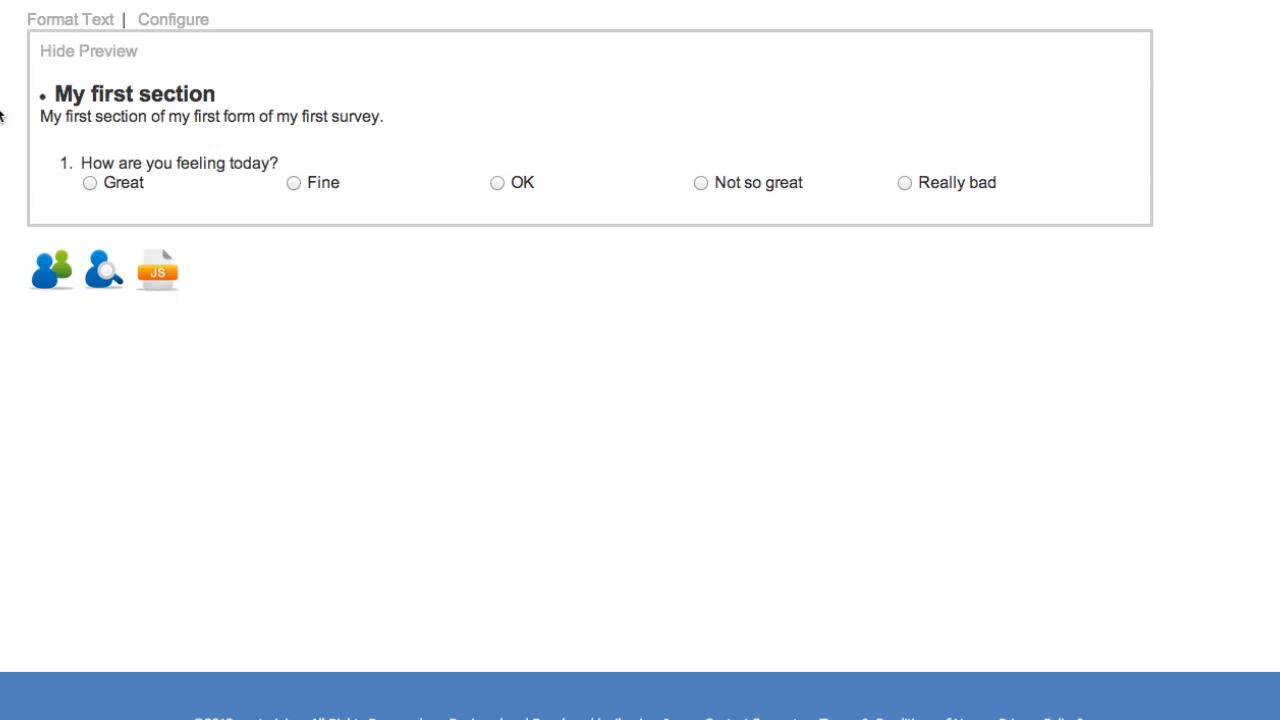
{"action": "left_click", "coordinate": [96, 53]}
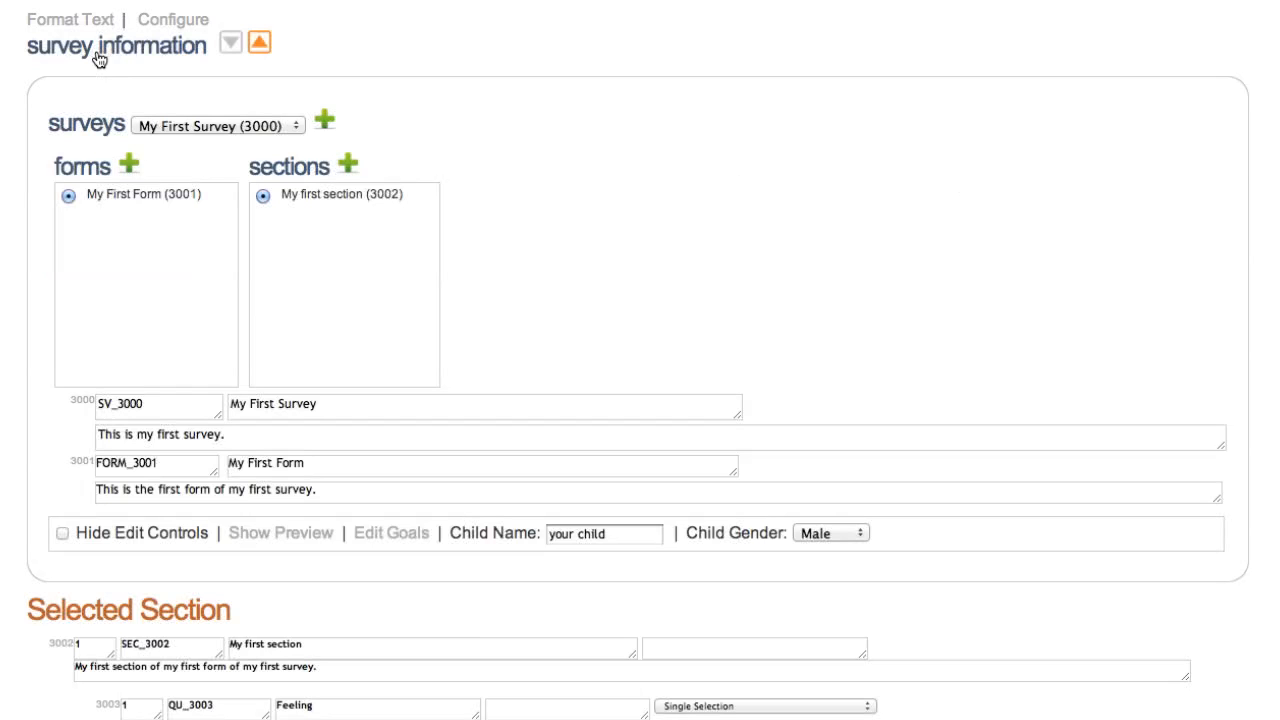
Set the value of the Great answer to 5 and that of the Fine answer to 4.
{"action": "scroll", "coordinate": [628, 186], "scroll_direction": "down", "scroll_amount": 9}
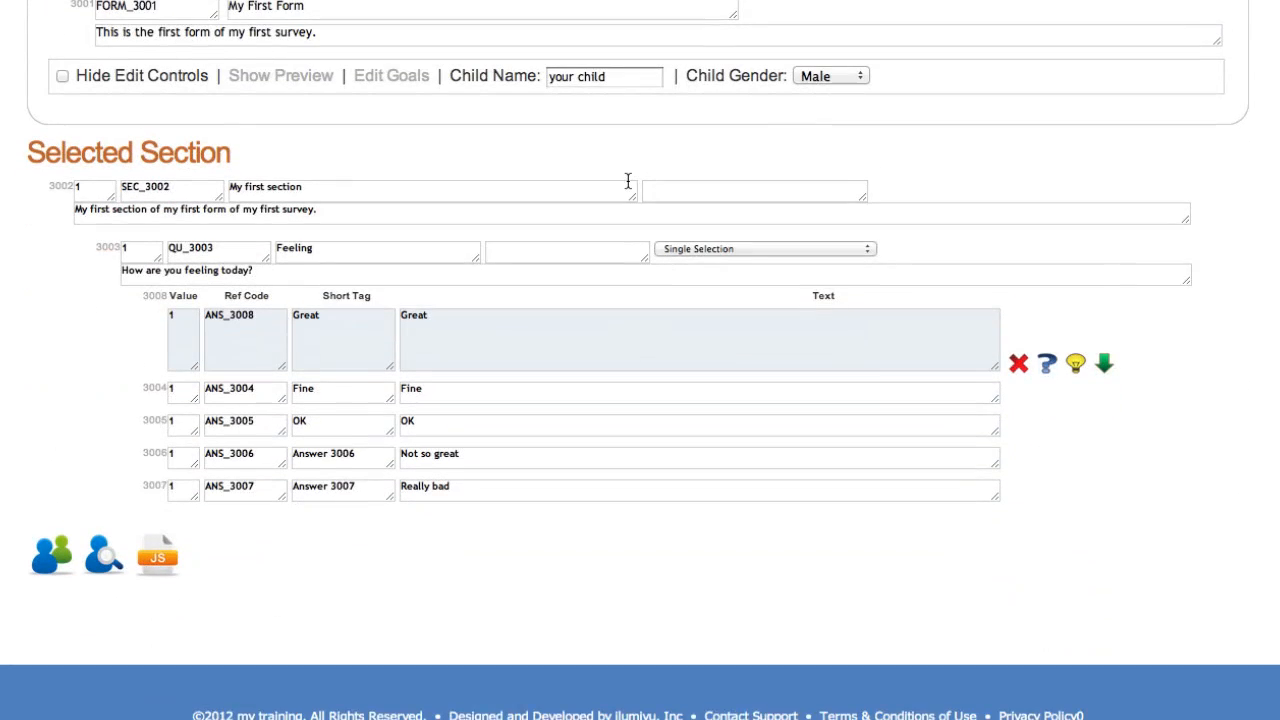
{"action": "left_click", "coordinate": [563, 401]}
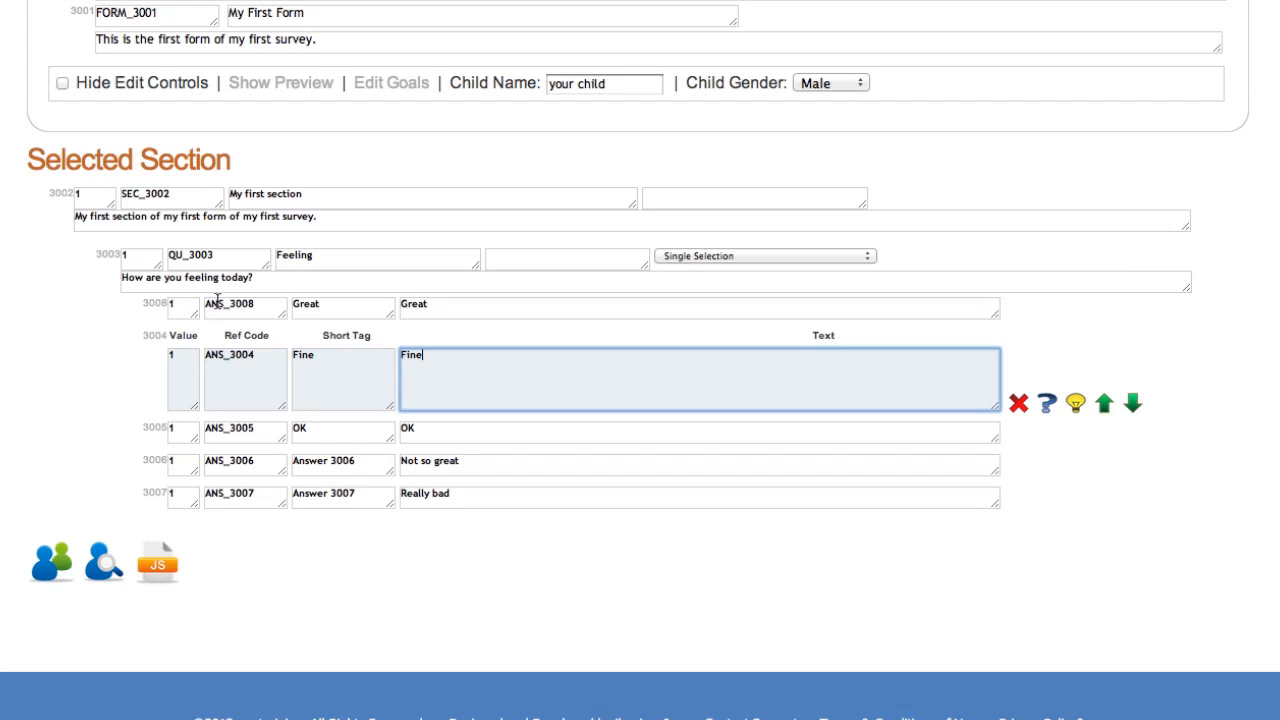
{"action": "left_click", "coordinate": [186, 308]}
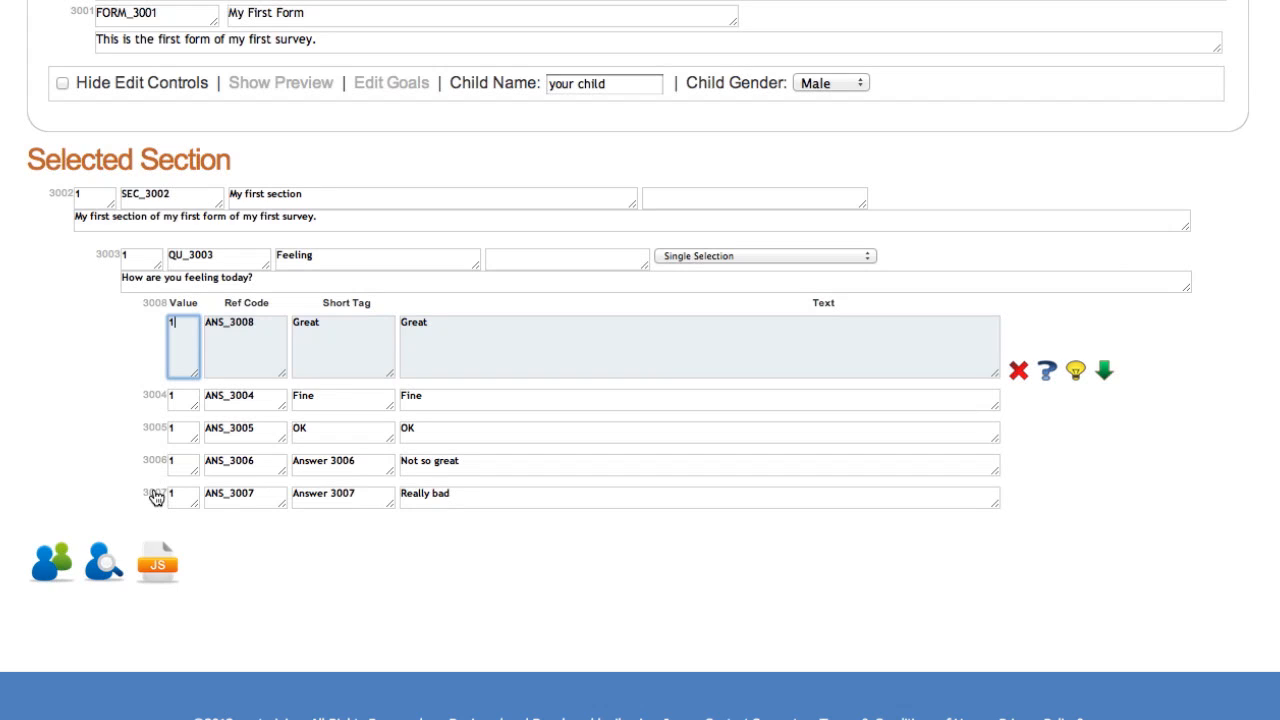
{"action": "left_click_drag", "start_coordinate": [184, 328], "coordinate": [144, 322]}
{"action": "type", "text": "5"}
{"action": "left_click", "coordinate": [184, 398]}
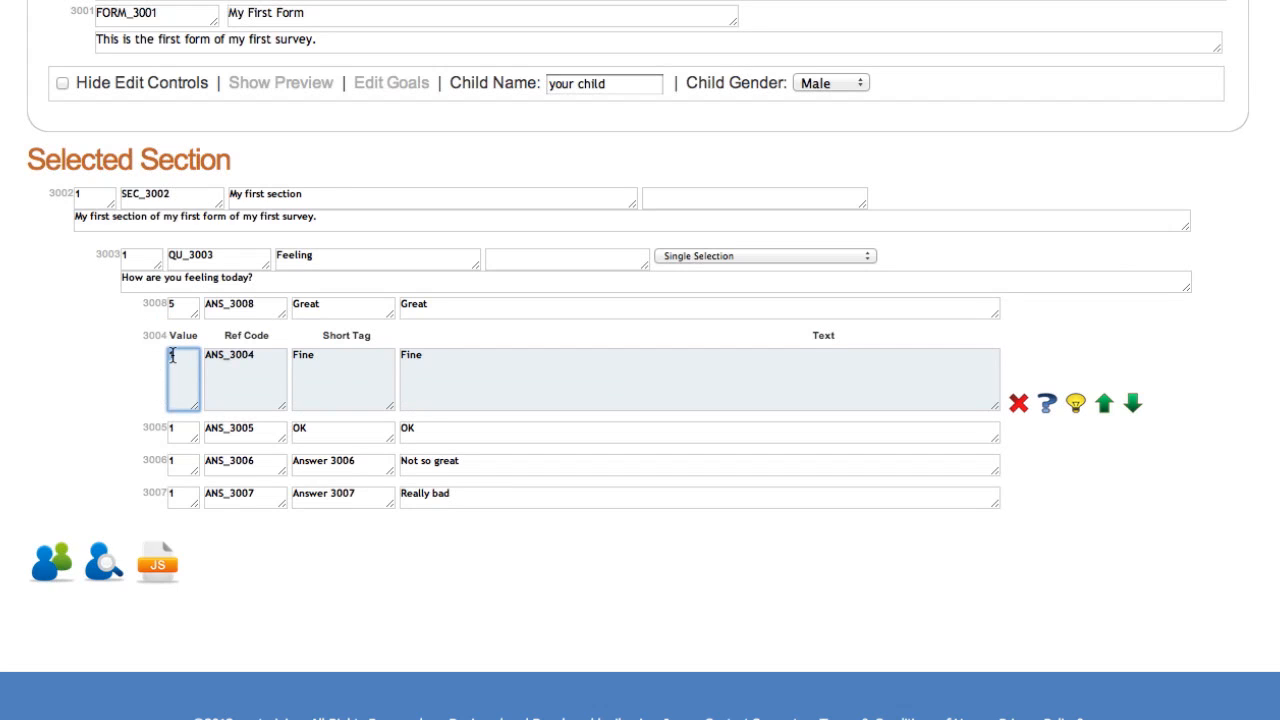
{"action": "type", "text": "4"}
Set the value of the OK answer to 3 and that of the "Not so great" answer to 2.
{"action": "left_click", "coordinate": [186, 430]}
{"action": "left_click_drag", "start_coordinate": [186, 430], "coordinate": [146, 369]}
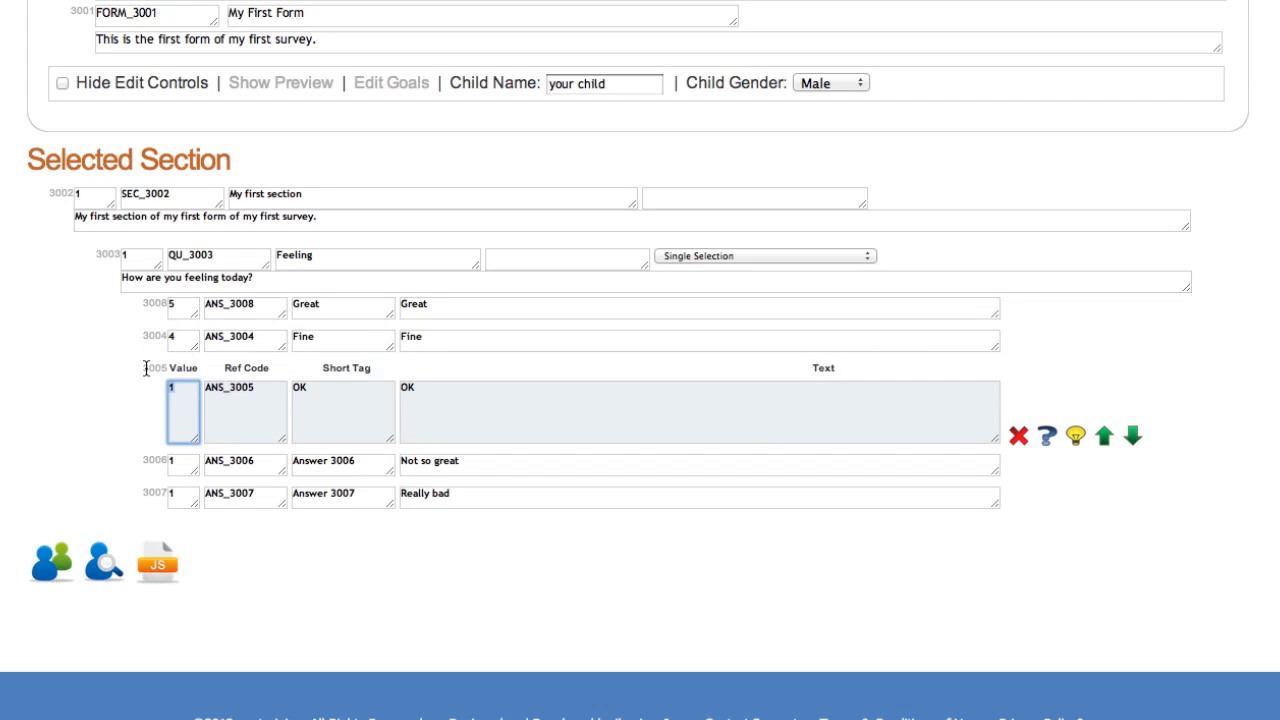
{"action": "type", "text": "3"}
{"action": "left_click", "coordinate": [184, 462]}
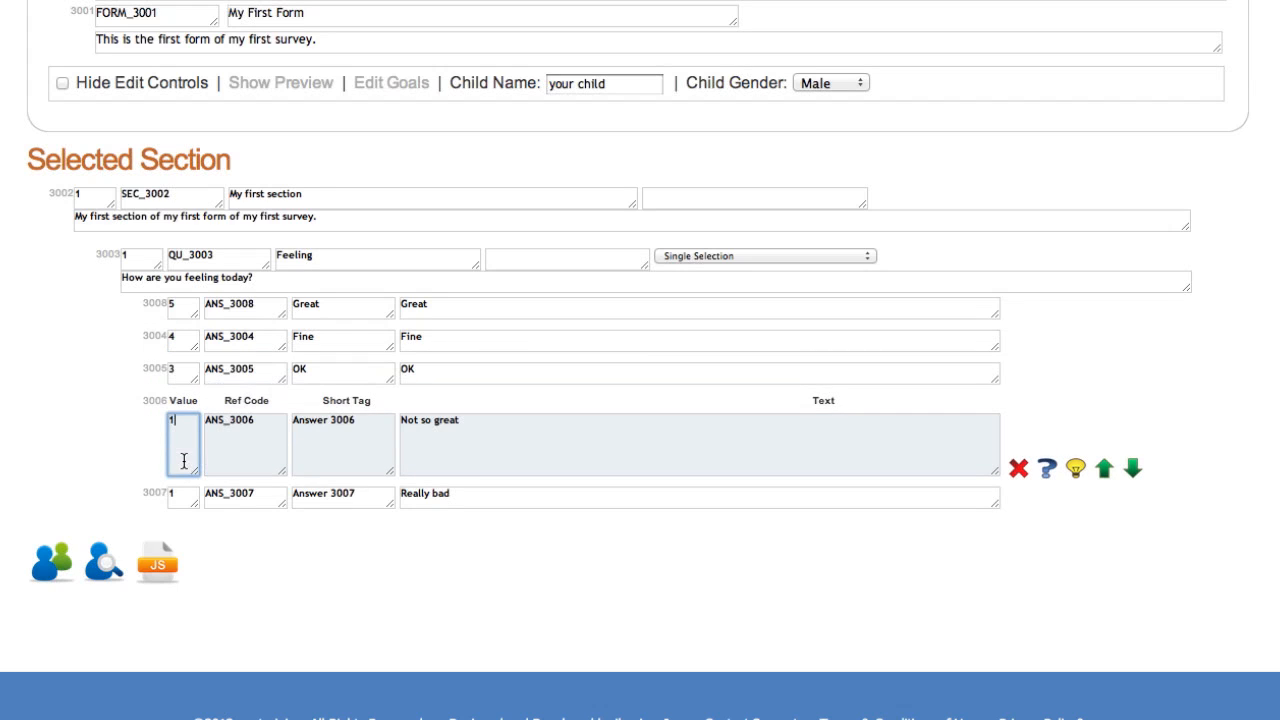
{"action": "left_click_drag", "start_coordinate": [184, 461], "coordinate": [130, 417]}
{"action": "type", "text": "2"}
{"action": "key", "text": "Tab"}
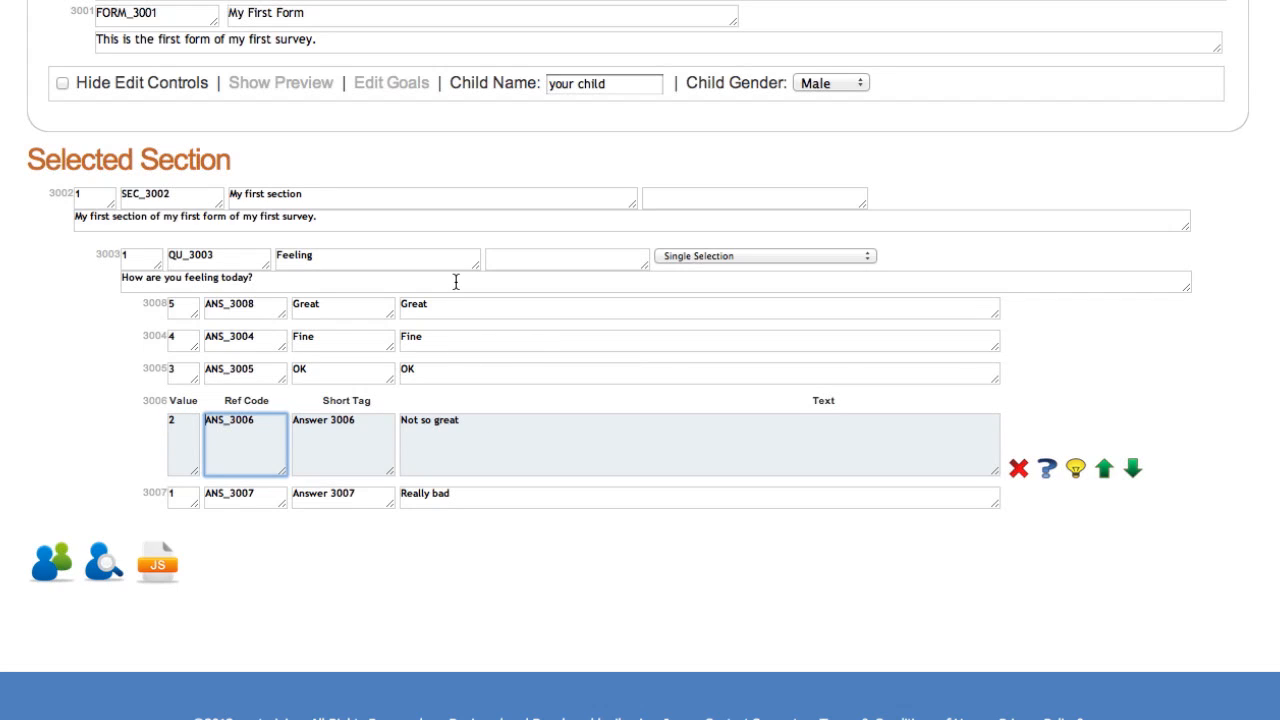
{"action": "left_click", "coordinate": [62, 442]}
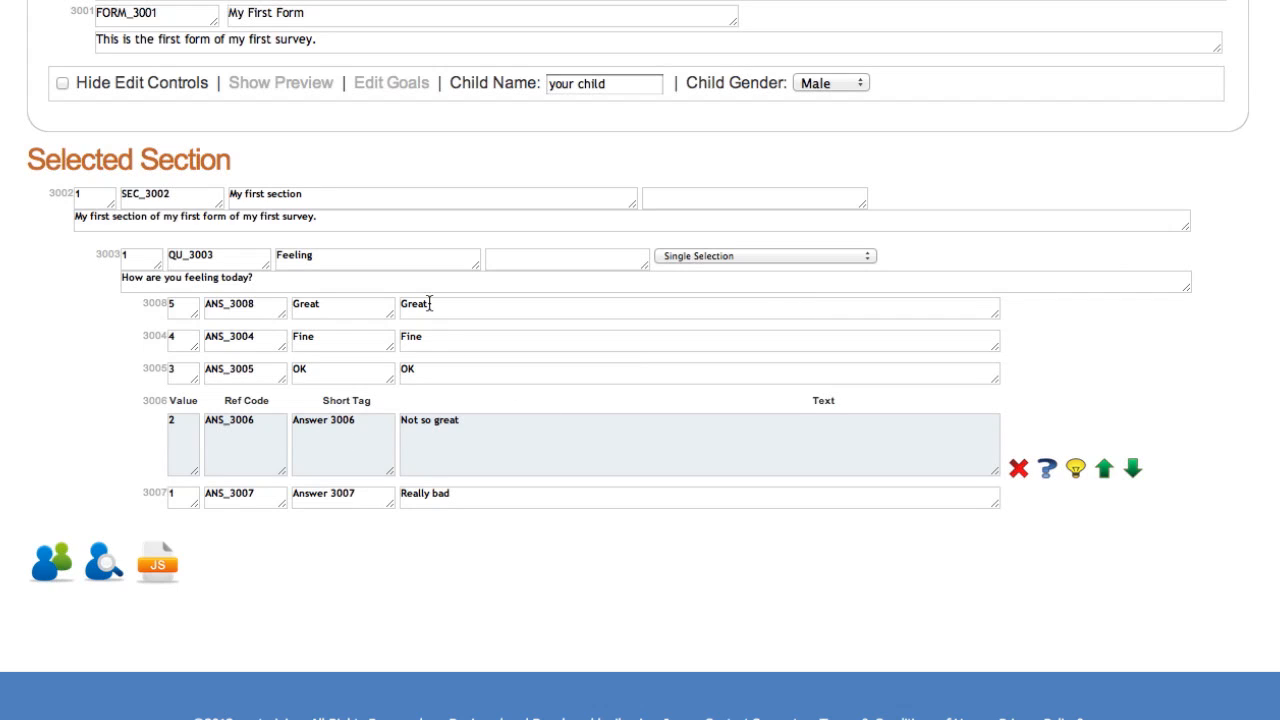
{"action": "left_click", "coordinate": [477, 497]}
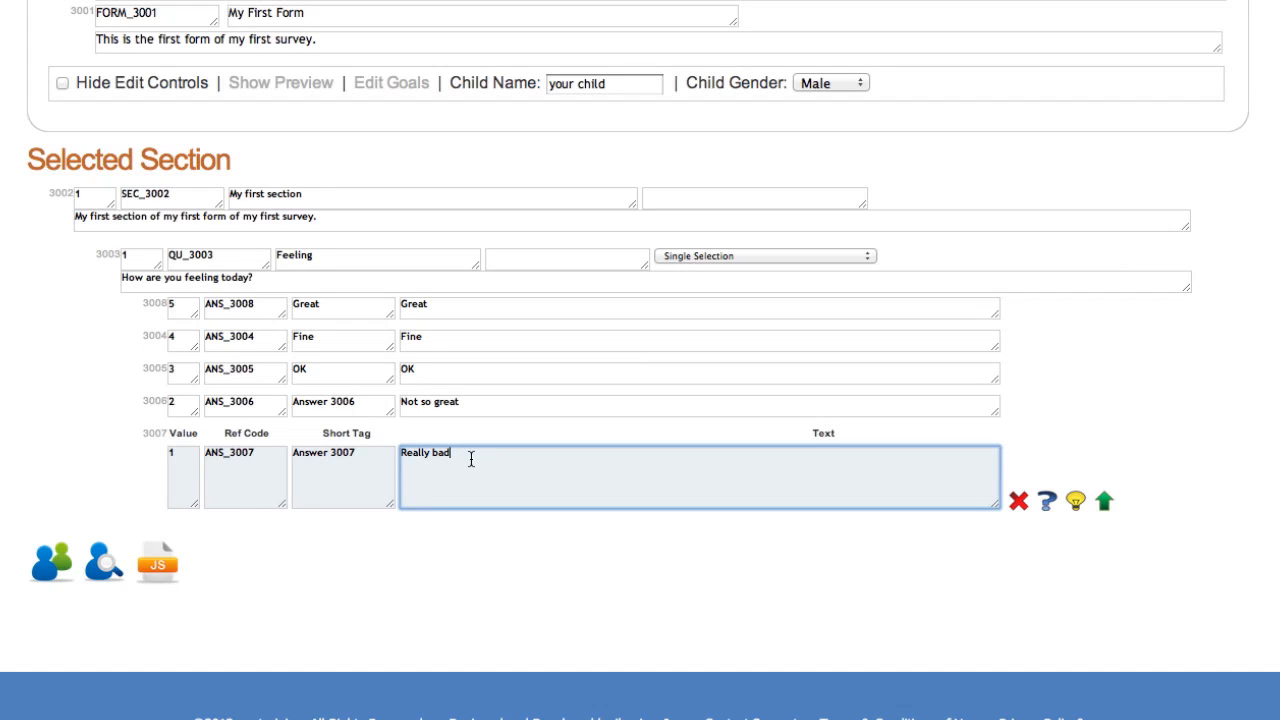
Add a follow-up question under the "Really bad" answer and set its short tag to "Why?".
{"action": "left_click", "coordinate": [1047, 505]}
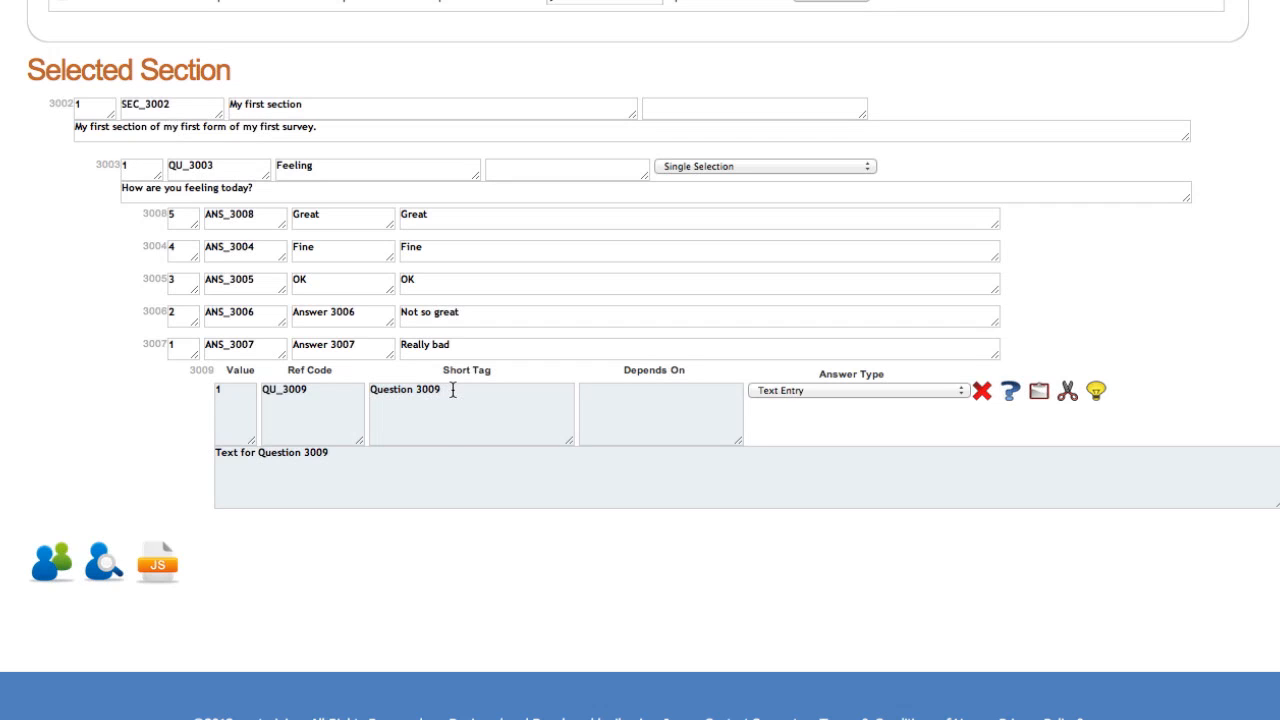
{"action": "left_click_drag", "start_coordinate": [453, 389], "coordinate": [299, 374]}
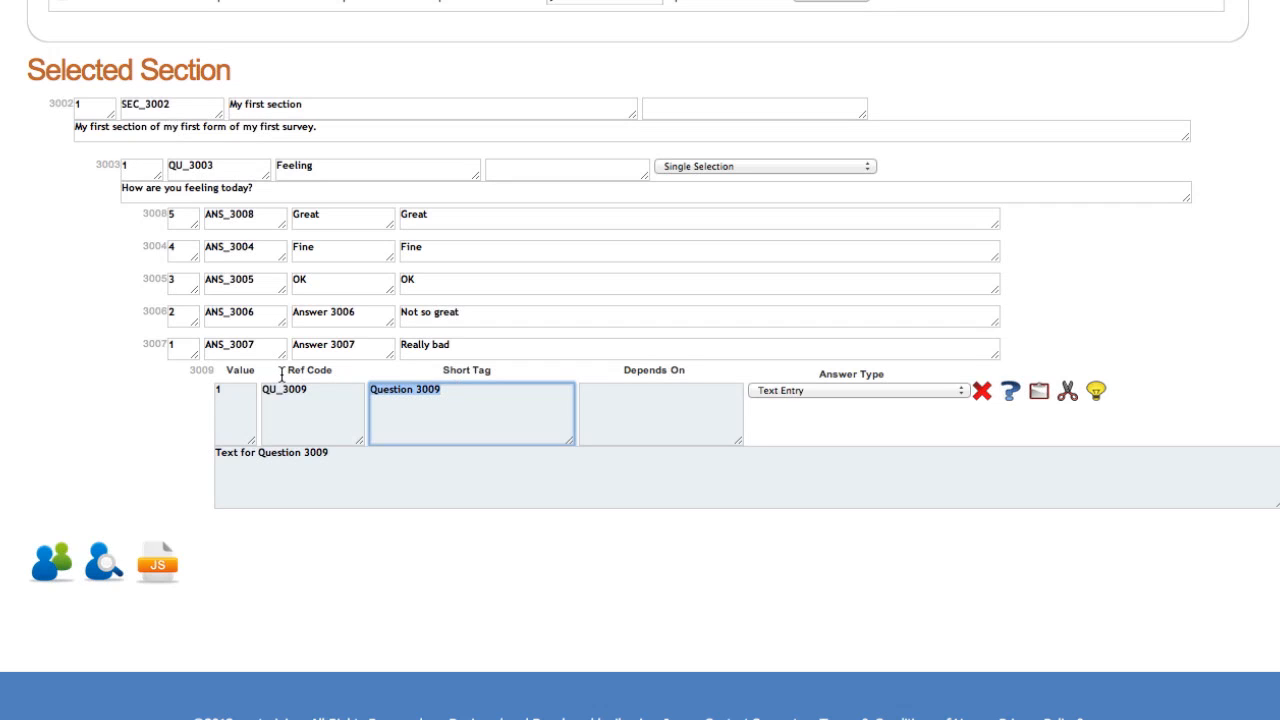
{"action": "type", "text": "Why>"}
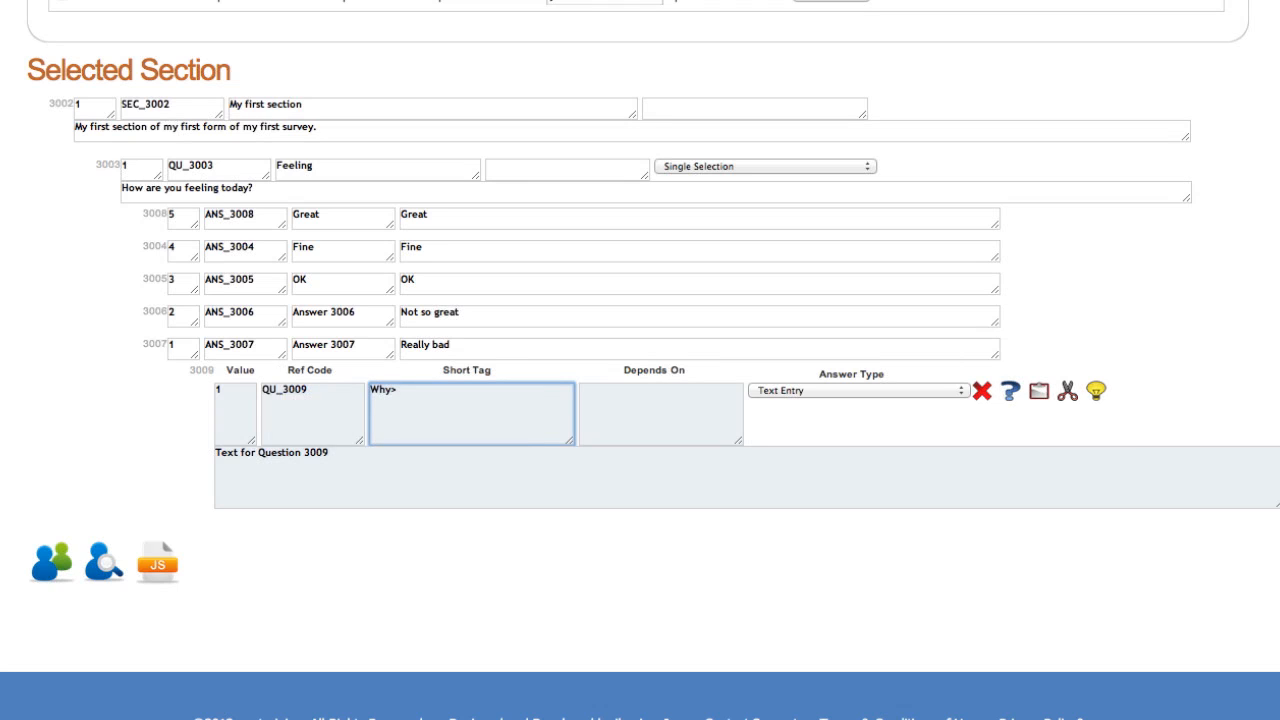
{"action": "key", "text": "BackSpace"}
{"action": "type", "text": "?"}
Set the follow-up question's text to "Why are you feeling really bad?" with Text Entry as its answer type.
{"action": "left_click_drag", "start_coordinate": [360, 452], "coordinate": [194, 457]}
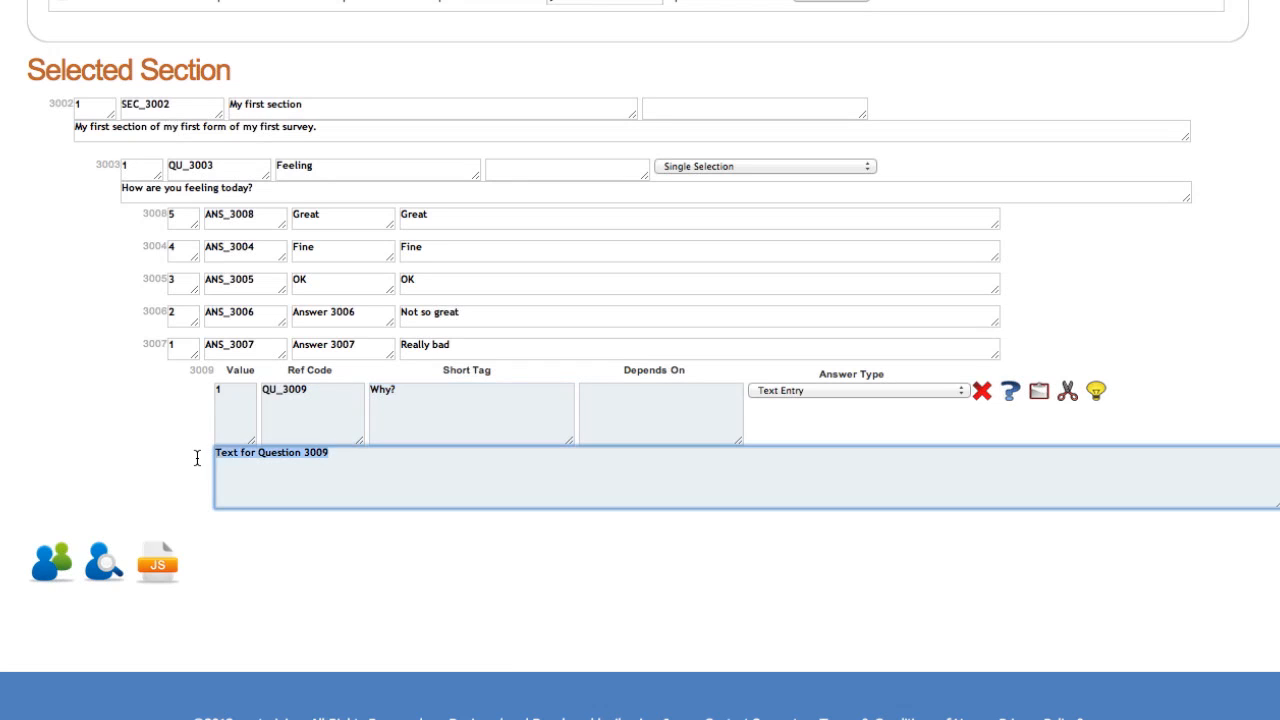
{"action": "type", "text": "WHy"}
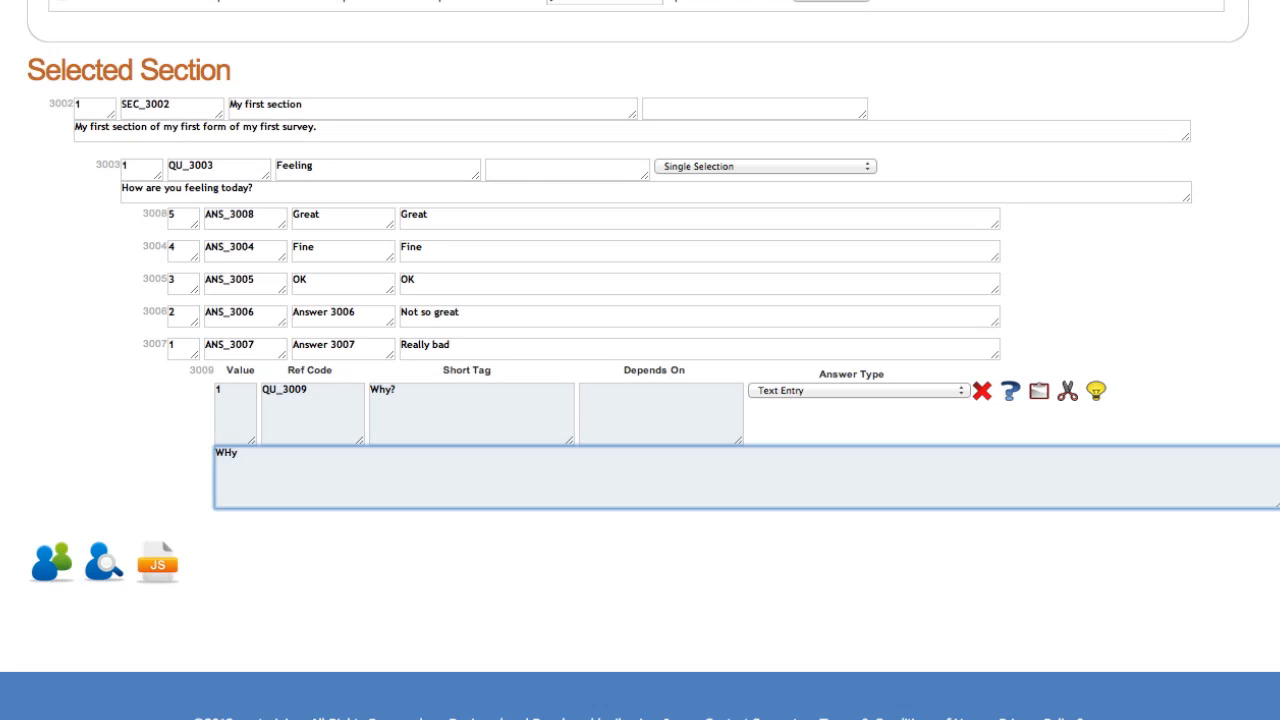
{"action": "key", "text": "BackSpace"}
{"action": "key", "text": "BackSpace"}
{"action": "type", "text": "hy are you feeling really bad?"}
{"action": "left_click", "coordinate": [853, 390]}
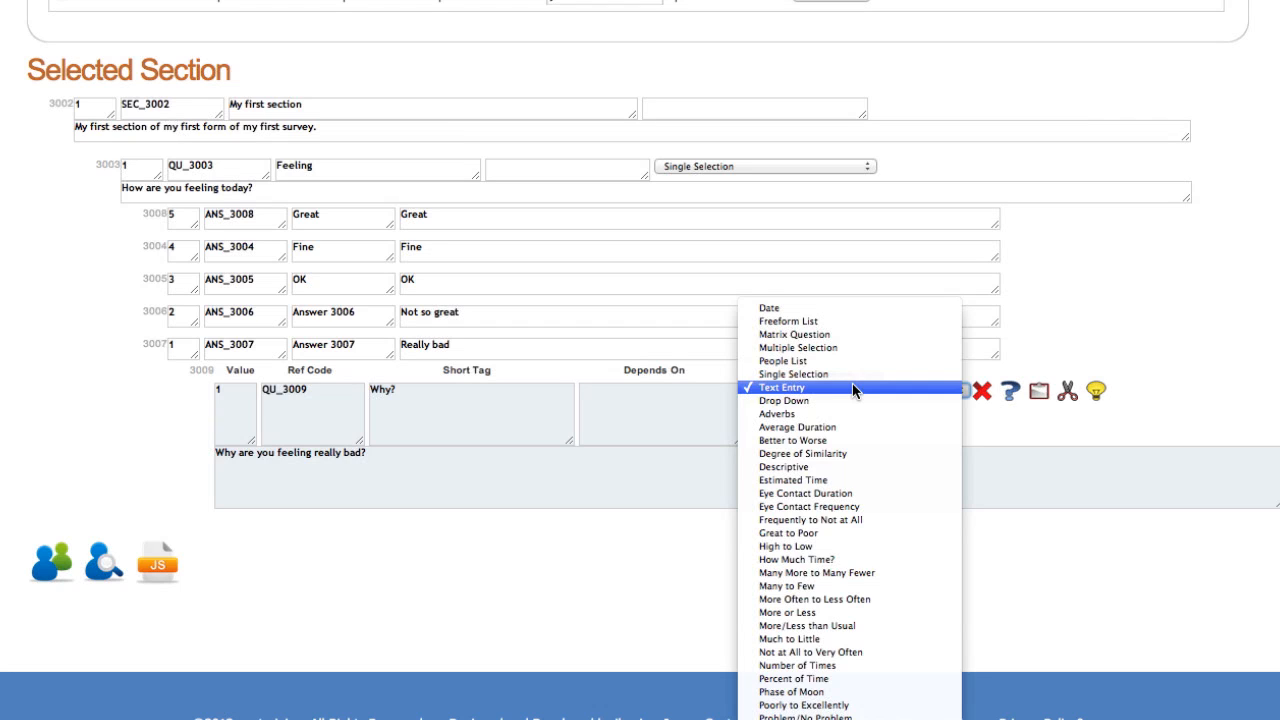
{"action": "left_click", "coordinate": [853, 389]}
{"action": "left_click", "coordinate": [708, 505]}
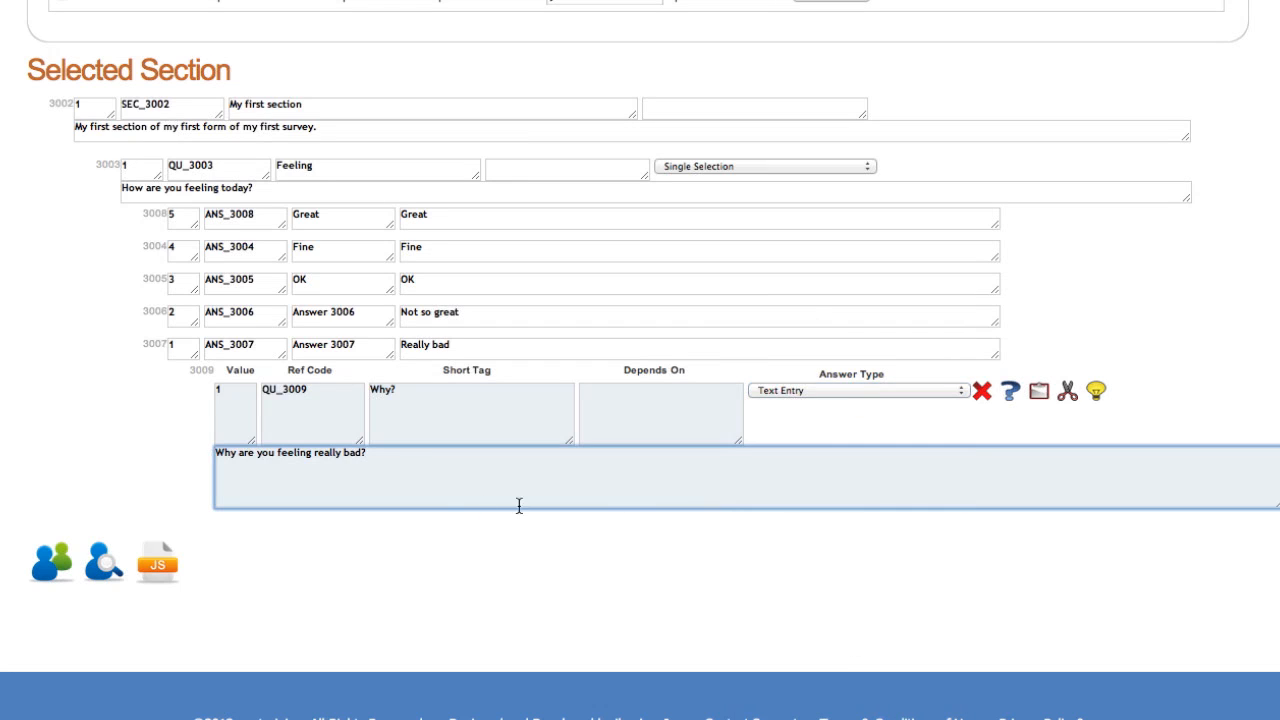
{"action": "left_click", "coordinate": [457, 344]}
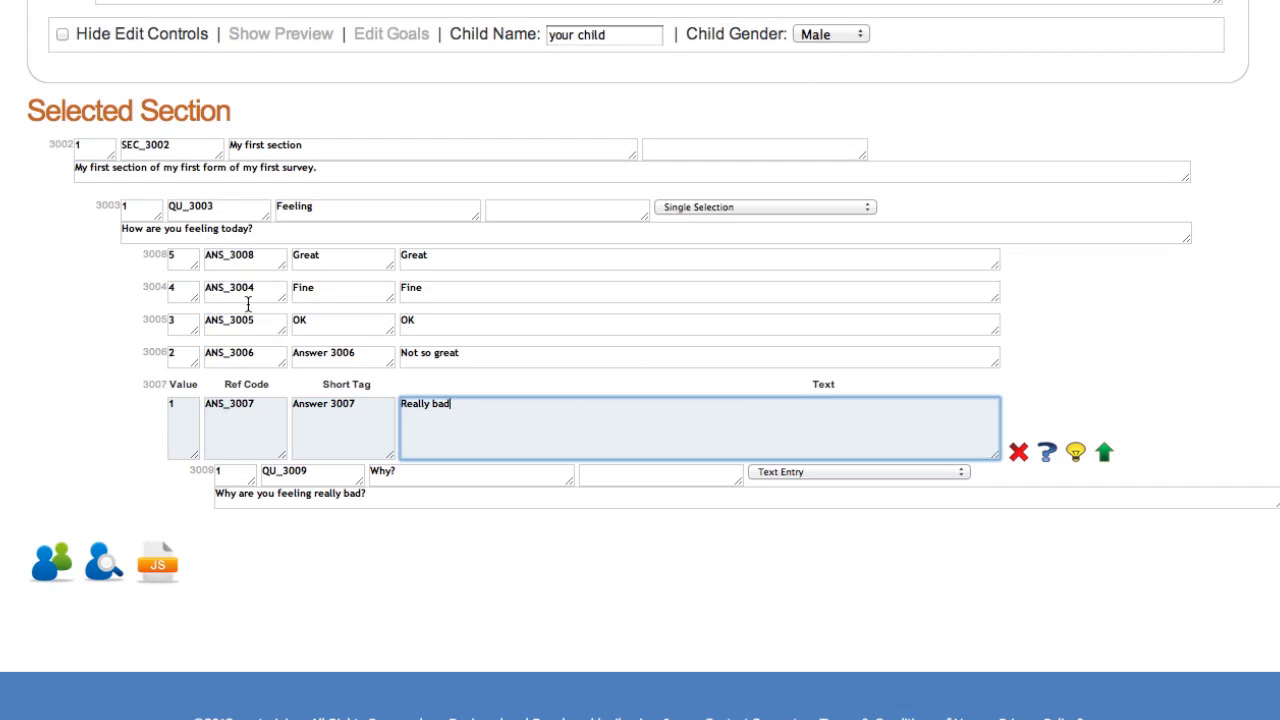
{"action": "left_click", "coordinate": [292, 494]}
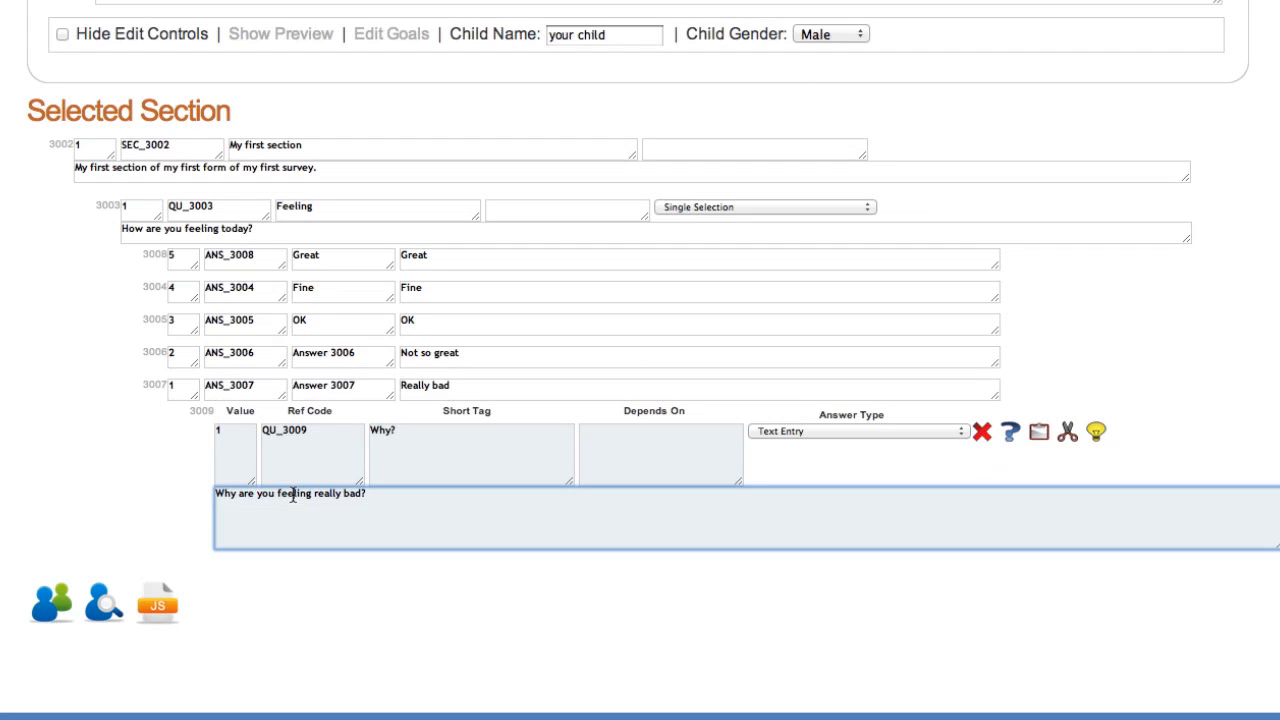